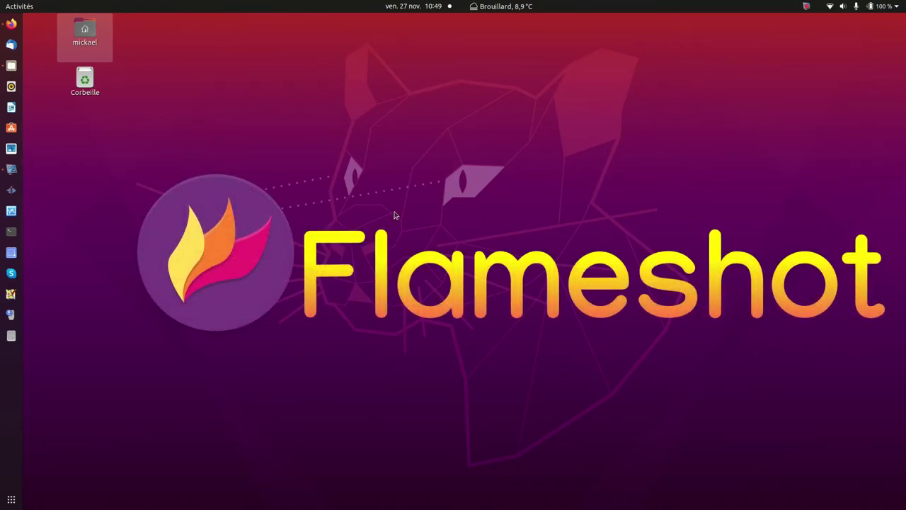
- Search the applications for "captur" and open the Capture d'écran utility
{"action": "left_click", "coordinate": [11, 500]}
{"action": "left_click", "coordinate": [425, 31]}
{"action": "type", "text": "d"}
{"action": "key", "text": "BackSpace"}
{"action": "type", "text": "captur"}
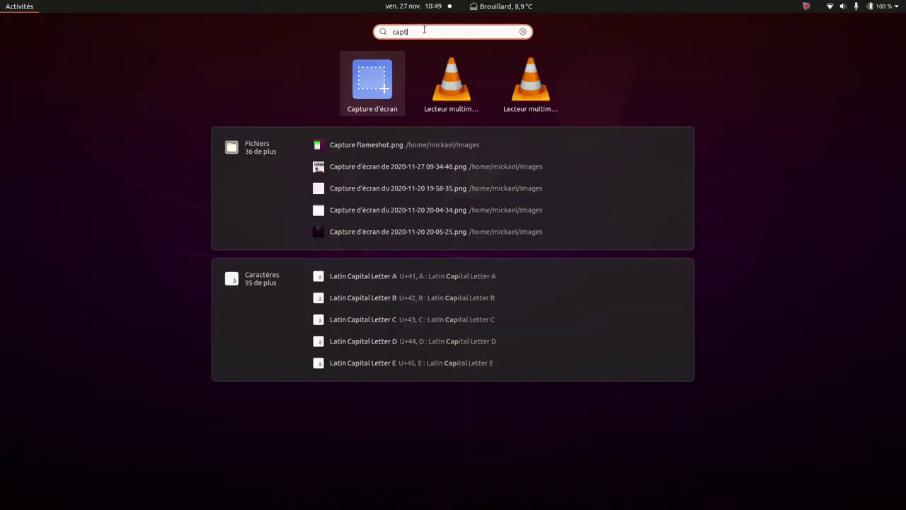
{"action": "left_click", "coordinate": [370, 87]}
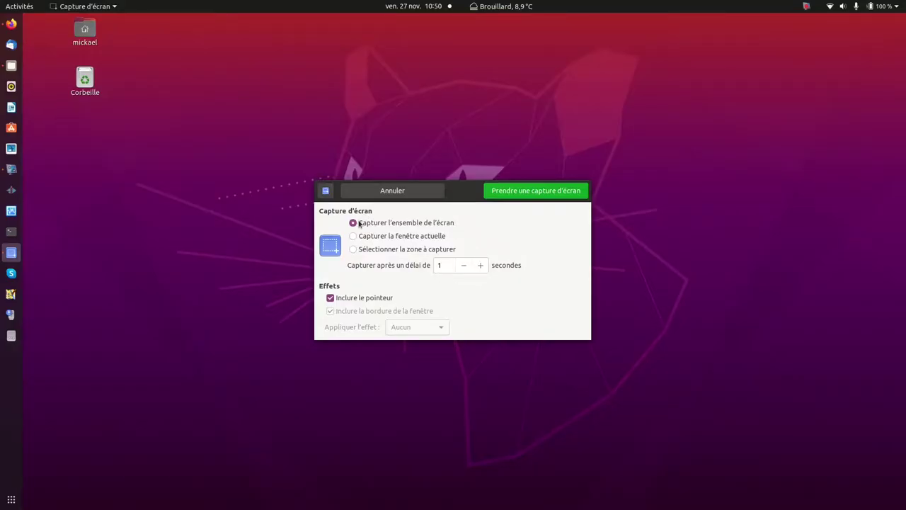
- Capture the whole screen after a 2-second delay, then return to the capture options without saving
{"action": "left_click", "coordinate": [457, 266]}
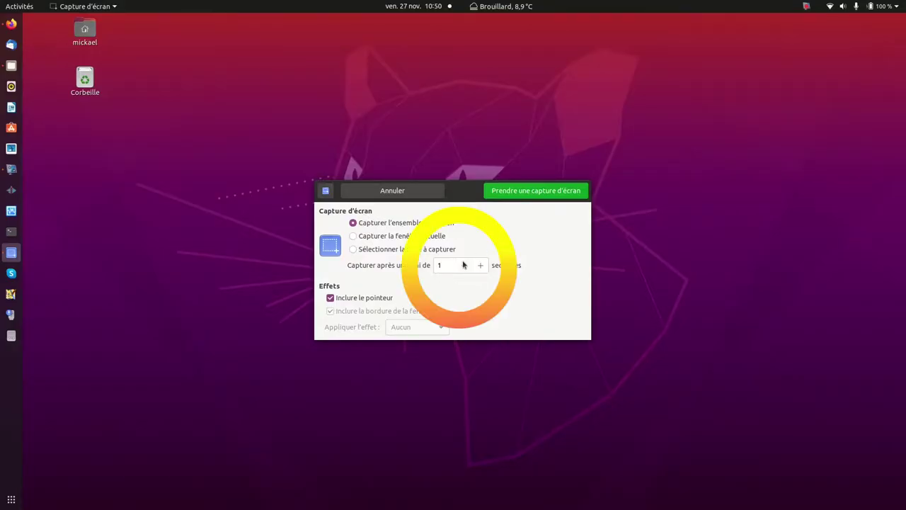
{"action": "left_click", "coordinate": [479, 265]}
{"action": "left_click", "coordinate": [525, 196]}
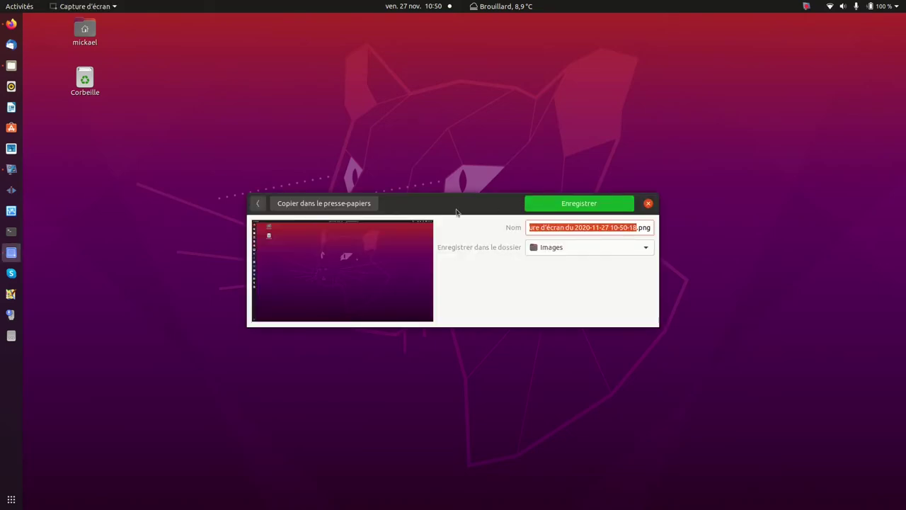
{"action": "left_click", "coordinate": [258, 203]}
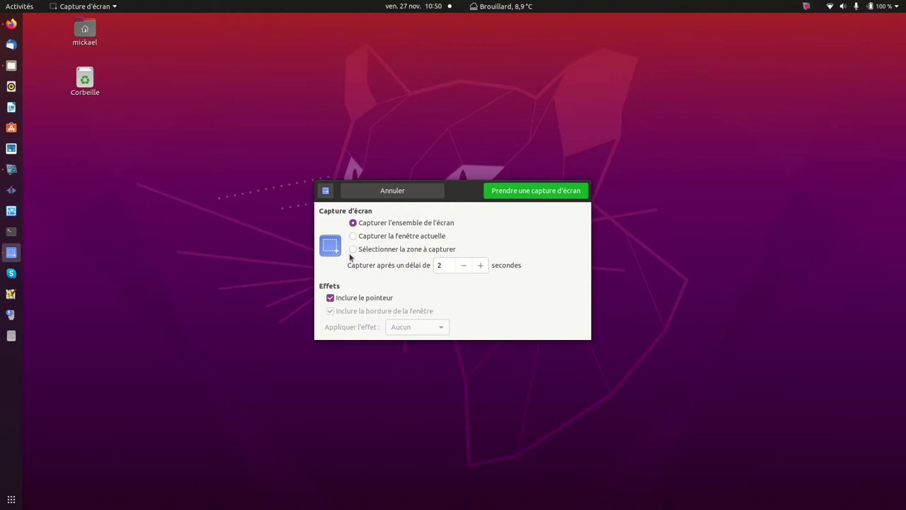
- Capture a selected rectangular area around the desktop wallpaper's eyes, then return to the capture options without saving
{"action": "left_click", "coordinate": [353, 250]}
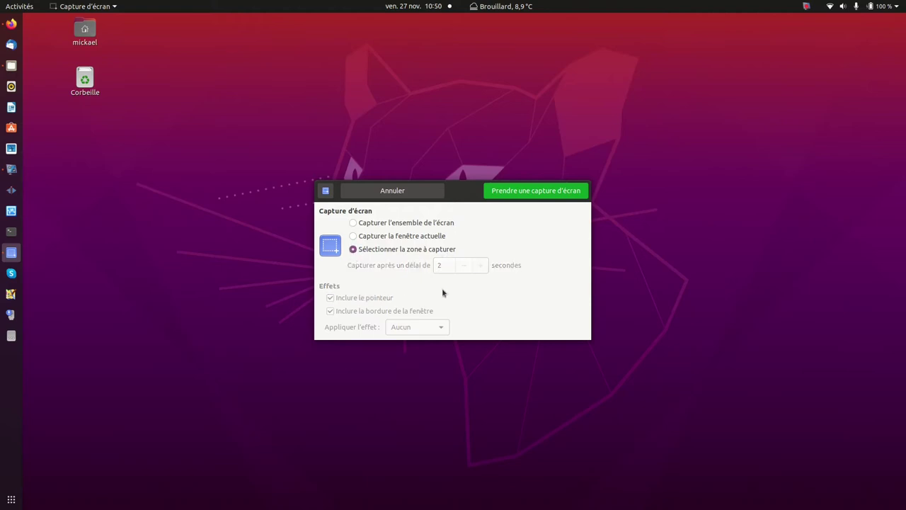
{"action": "left_click", "coordinate": [529, 193]}
{"action": "left_click_drag", "start_coordinate": [305, 126], "coordinate": [606, 251]}
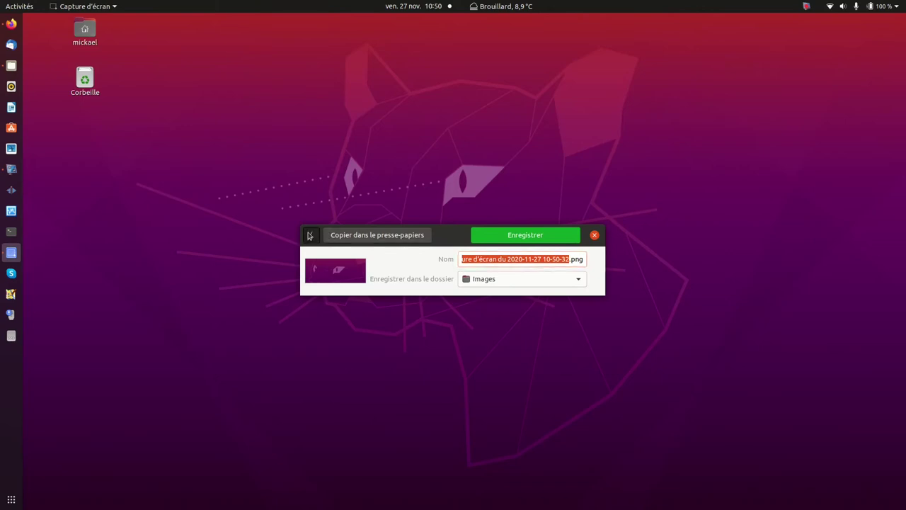
{"action": "left_click", "coordinate": [309, 235]}
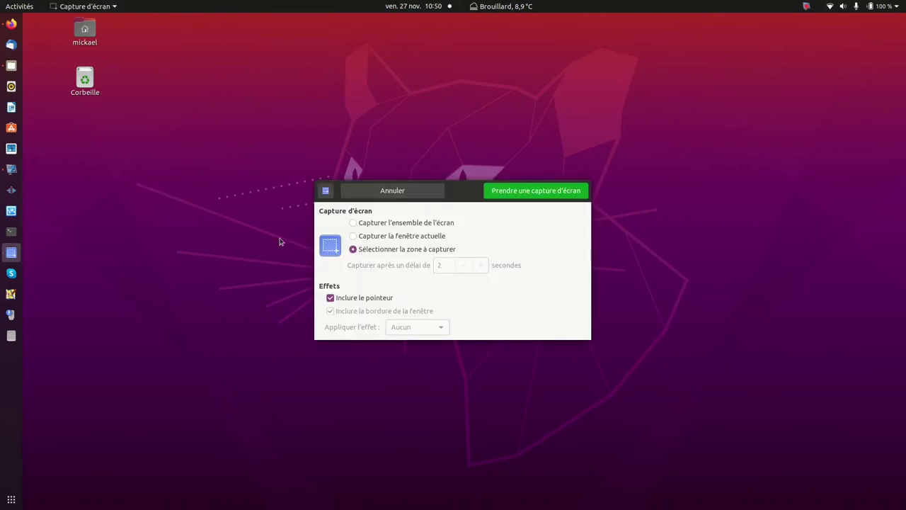
- Switch to Ubuntu Software, search for "flames" and review the details of the first Flameshot entry
{"action": "left_click", "coordinate": [12, 128]}
{"action": "left_click_drag", "start_coordinate": [421, 30], "coordinate": [539, 64]}
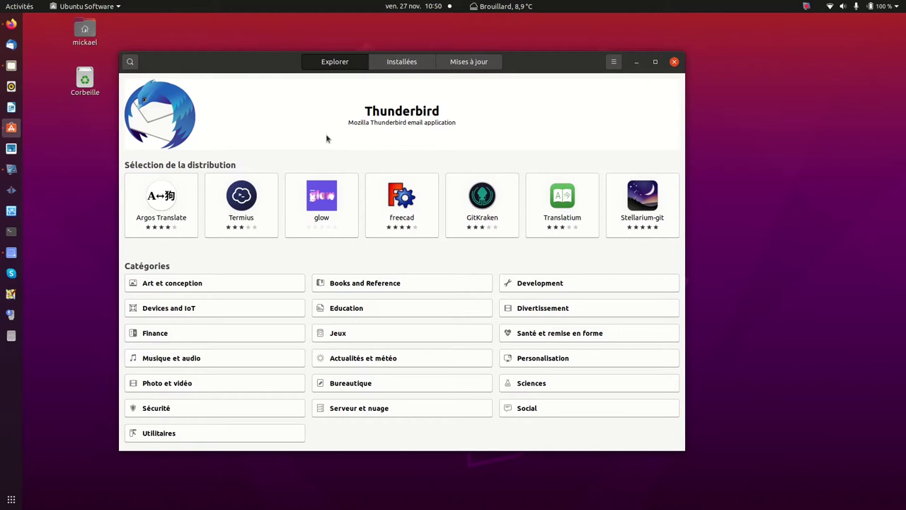
{"action": "type", "text": "flames"}
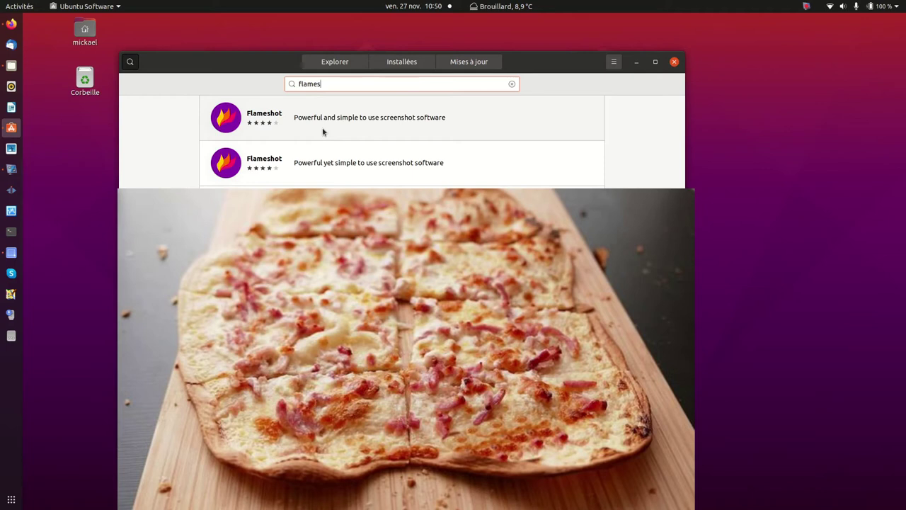
{"action": "left_click", "coordinate": [323, 130]}
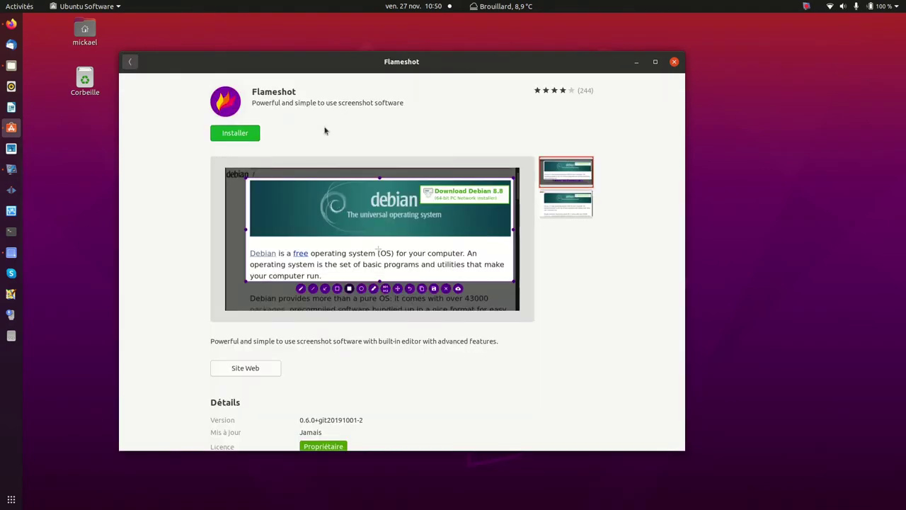
{"action": "scroll", "coordinate": [351, 292], "scroll_direction": "down", "scroll_amount": 4}
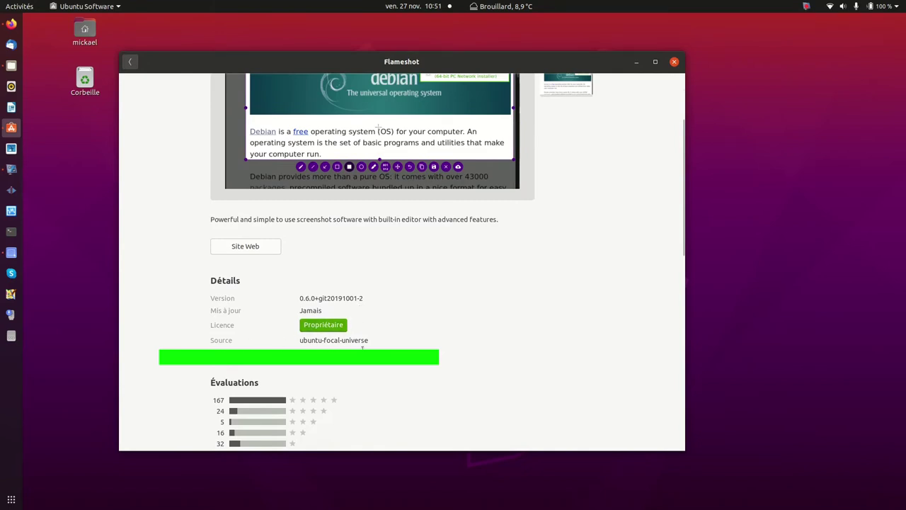
{"action": "scroll", "coordinate": [434, 337], "scroll_direction": "up", "scroll_amount": 4}
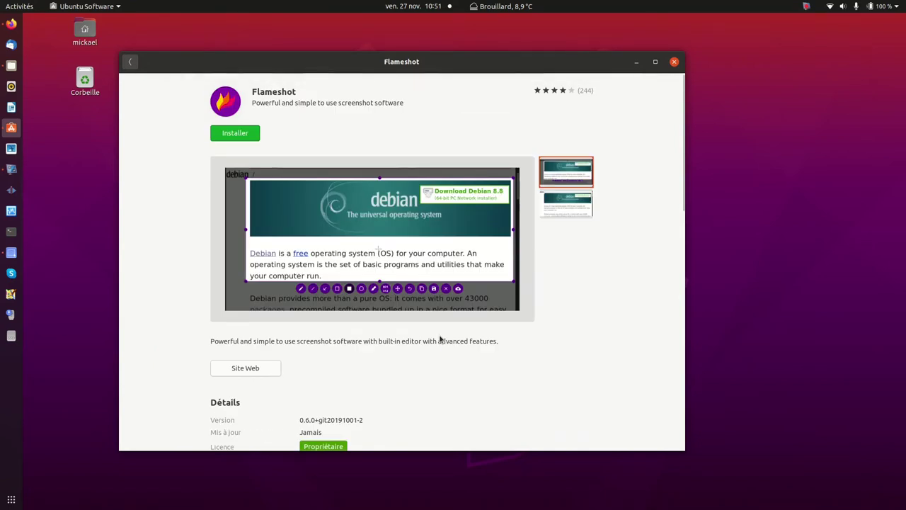
- Install this Flameshot version, entering the account password to authenticate
{"action": "left_click", "coordinate": [236, 134]}
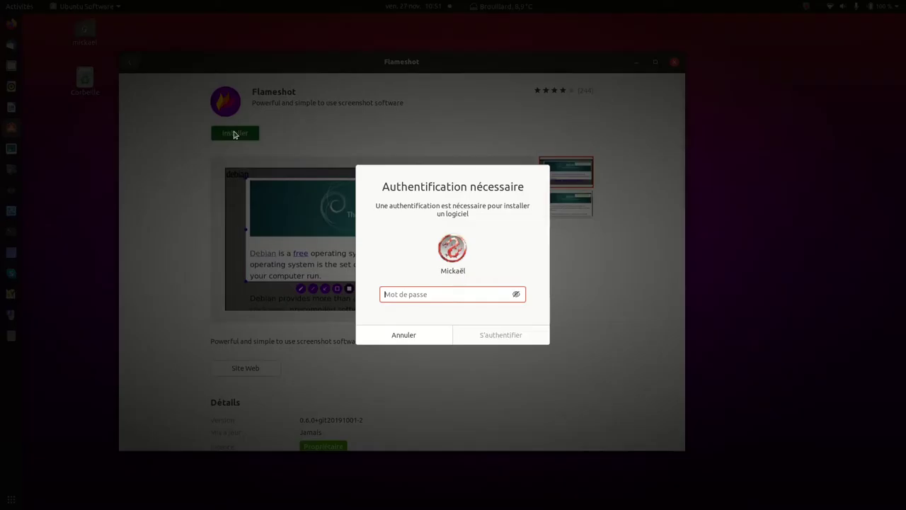
{"action": "type", "text": "••"}
{"action": "key", "text": "Return"}
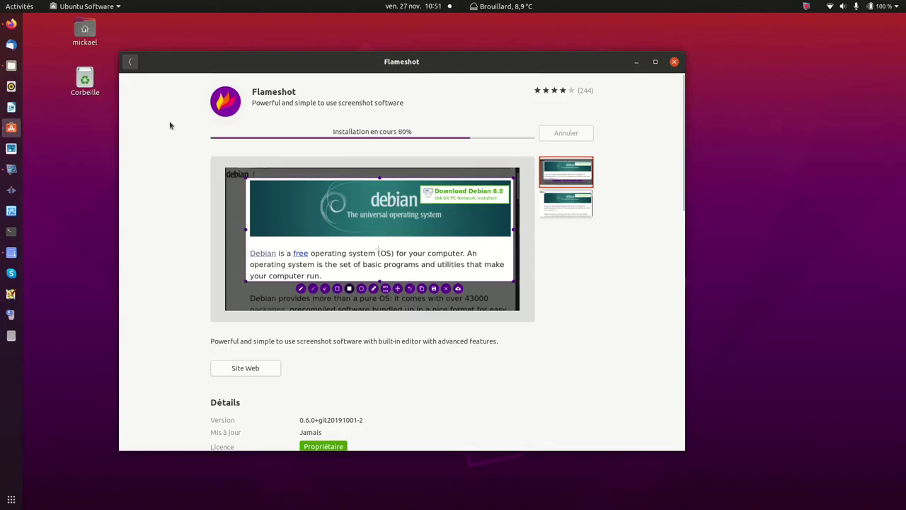
- Examine the version and source details of the second Flameshot entry in the search results
{"action": "left_click", "coordinate": [128, 63]}
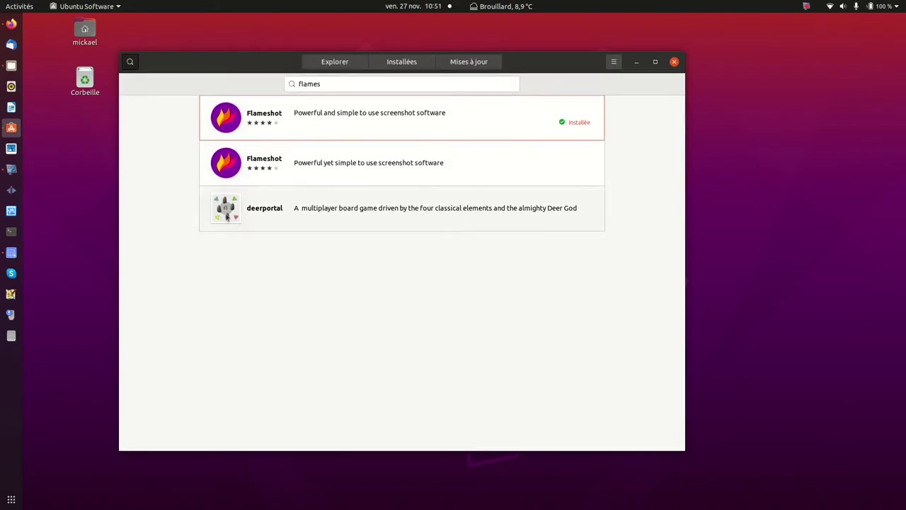
{"action": "left_click", "coordinate": [281, 176]}
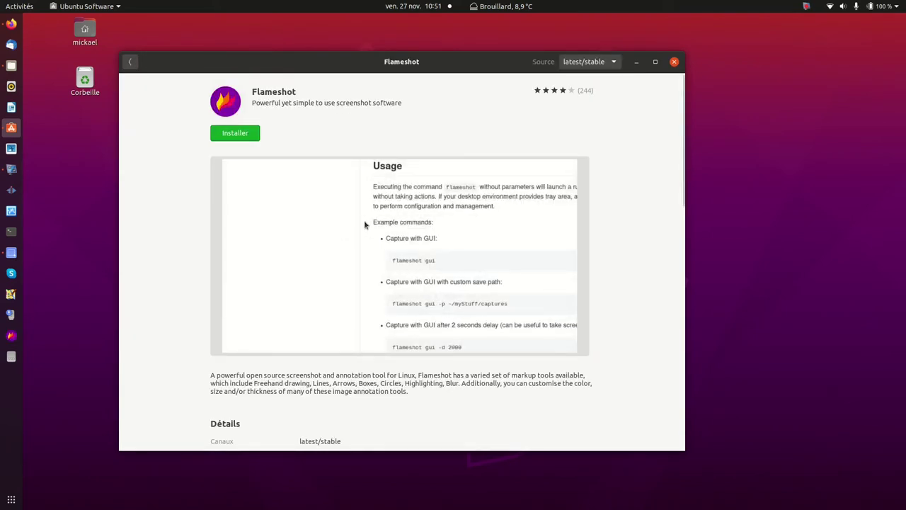
{"action": "scroll", "coordinate": [366, 257], "scroll_direction": "down", "scroll_amount": 3}
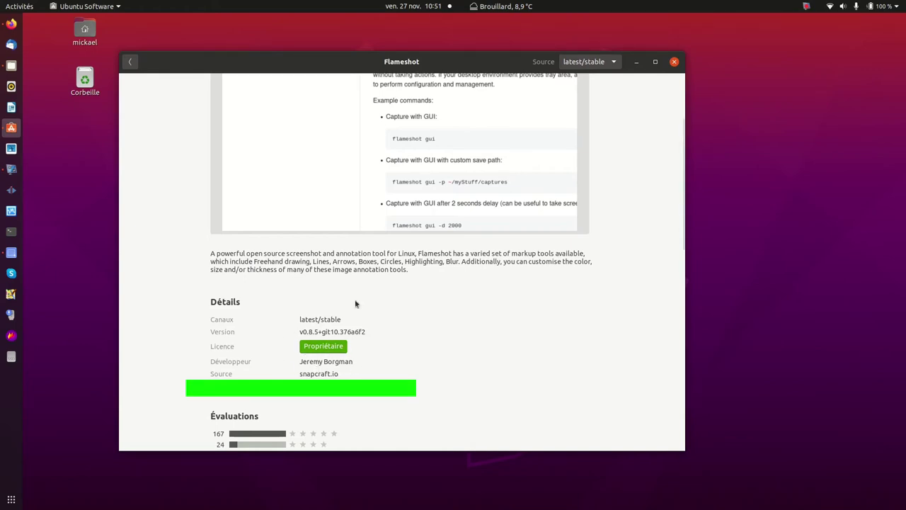
{"action": "left_click", "coordinate": [132, 63]}
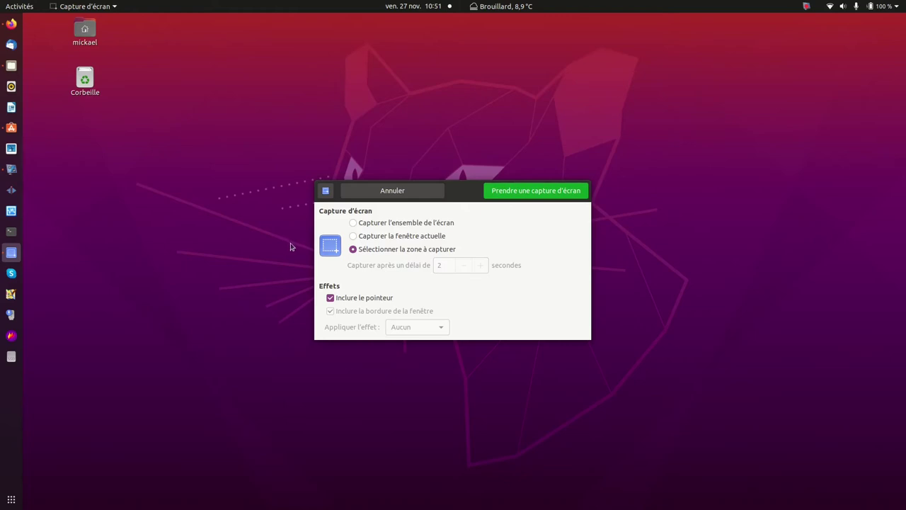
- Search the installed applications for "flames" and start Flameshot
{"action": "left_click", "coordinate": [21, 8]}
{"action": "type", "text": "flames"}
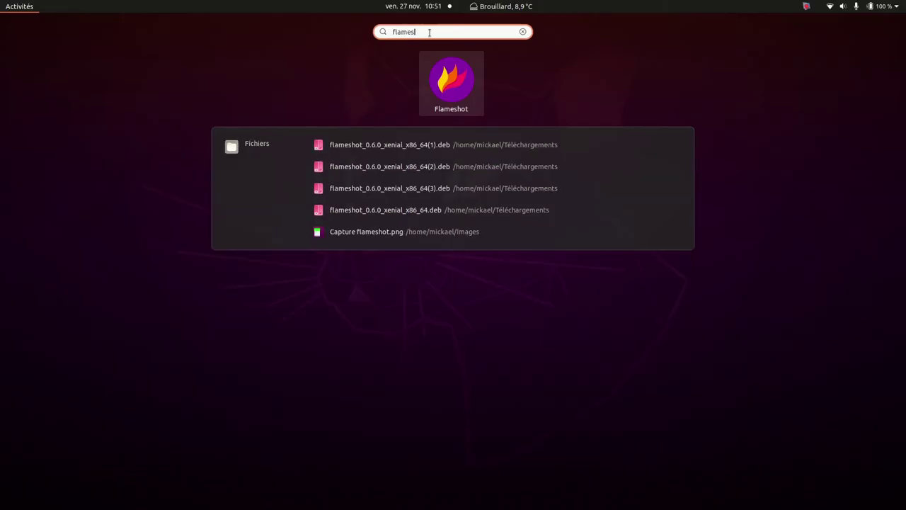
{"action": "right_click", "coordinate": [451, 93]}
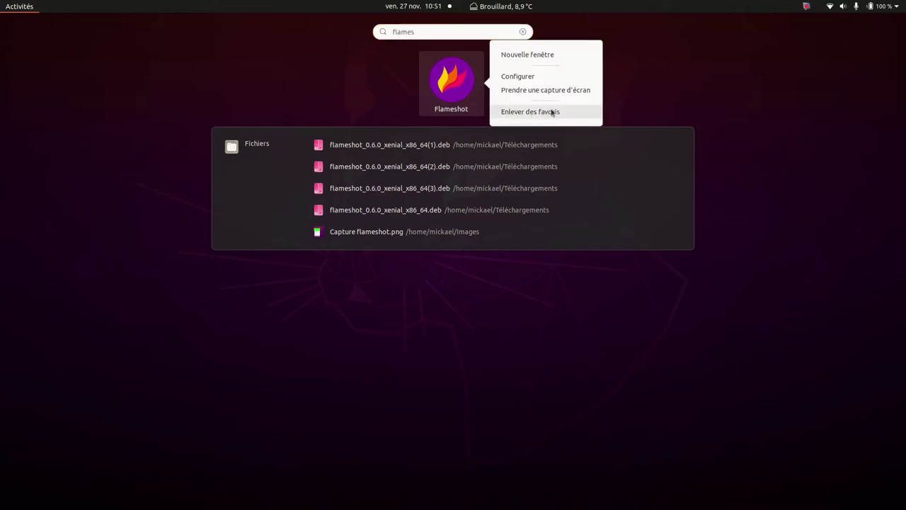
{"action": "left_click", "coordinate": [244, 60]}
{"action": "left_click", "coordinate": [35, 8]}
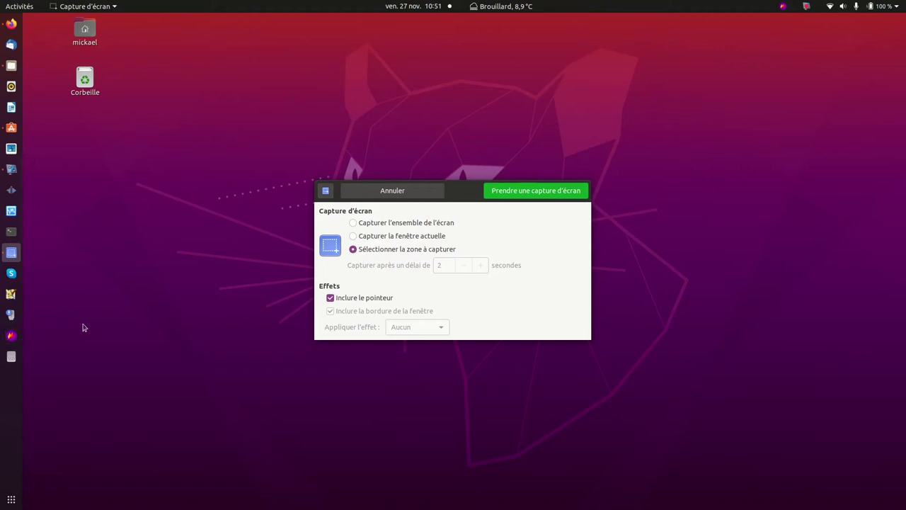
- Review Flameshot's interface, file-name editor and general configuration options, then close the configuration
{"action": "left_click", "coordinate": [784, 9]}
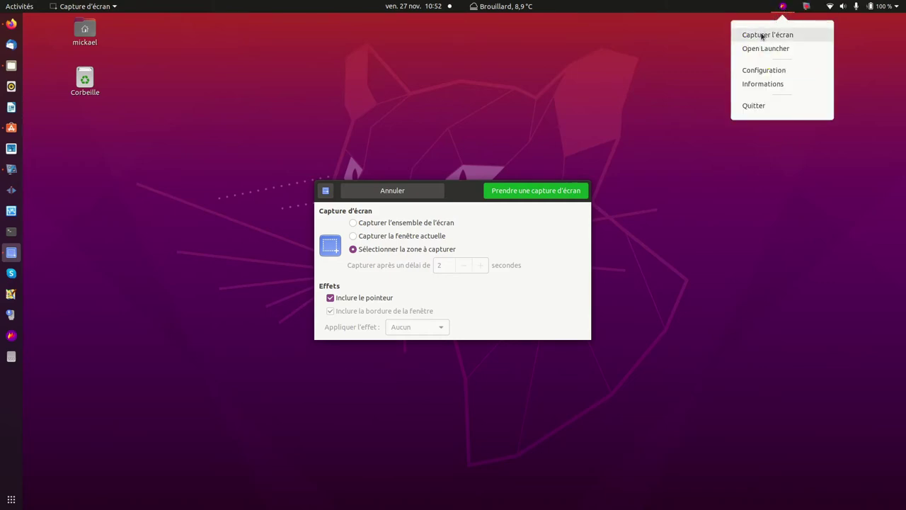
{"action": "left_click", "coordinate": [754, 70]}
{"action": "left_click_drag", "start_coordinate": [178, 96], "coordinate": [267, 61]}
{"action": "mouse_move", "coordinate": [296, 243]}
{"action": "left_mouse_down"}
{"action": "mouse_move", "coordinate": [293, 287]}
{"action": "mouse_move", "coordinate": [307, 238]}
{"action": "left_mouse_up"}
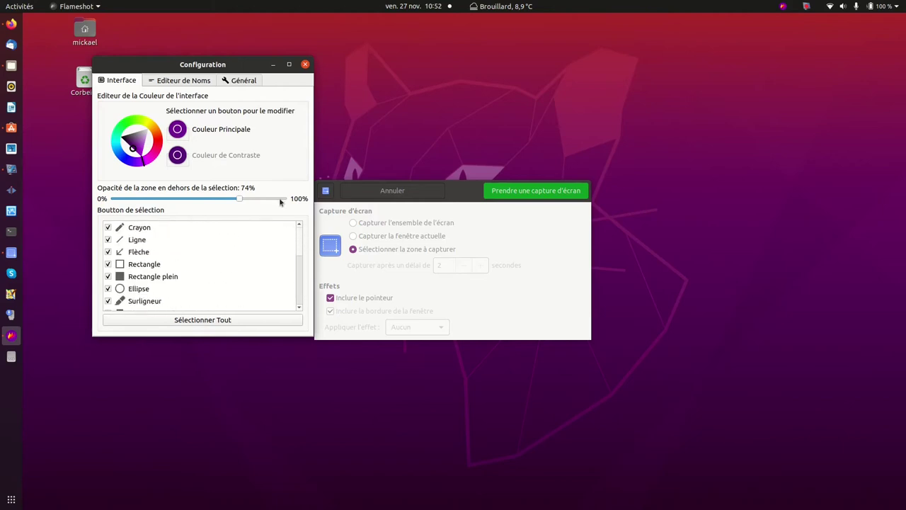
{"action": "left_click", "coordinate": [181, 82]}
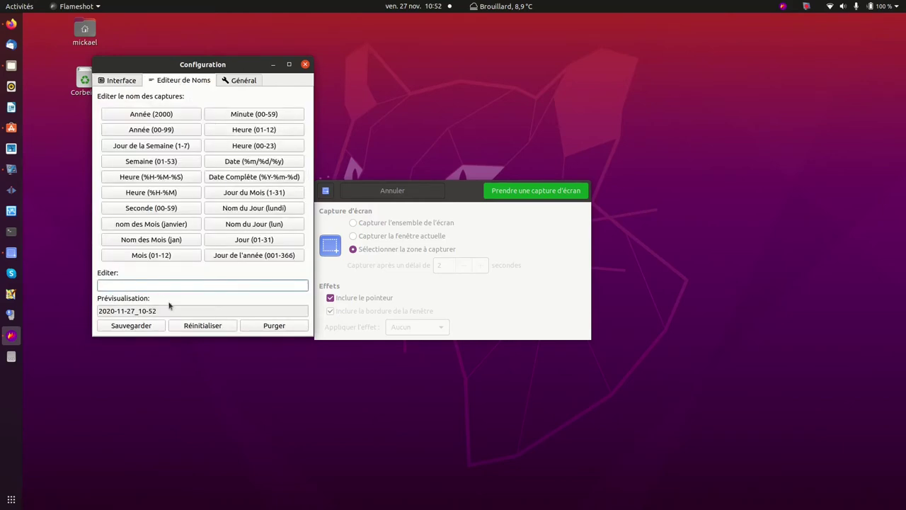
{"action": "left_click", "coordinate": [238, 82]}
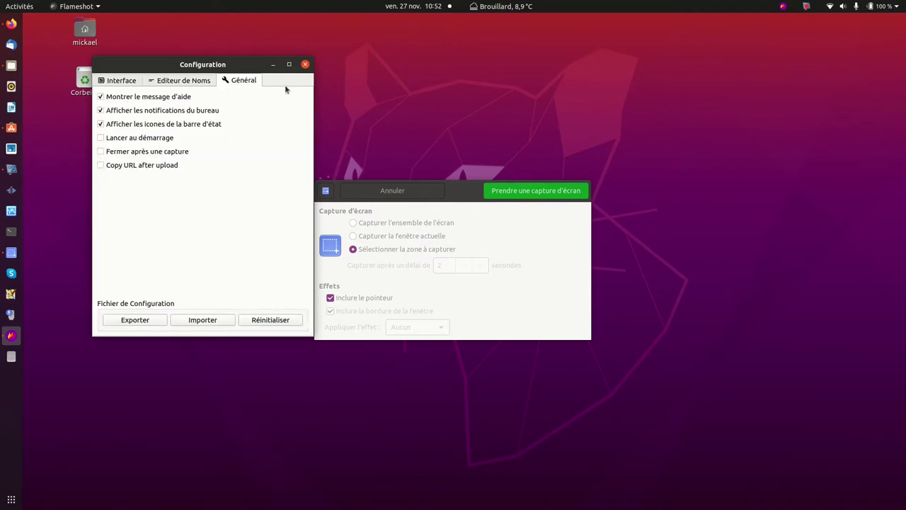
{"action": "left_click", "coordinate": [305, 64]}
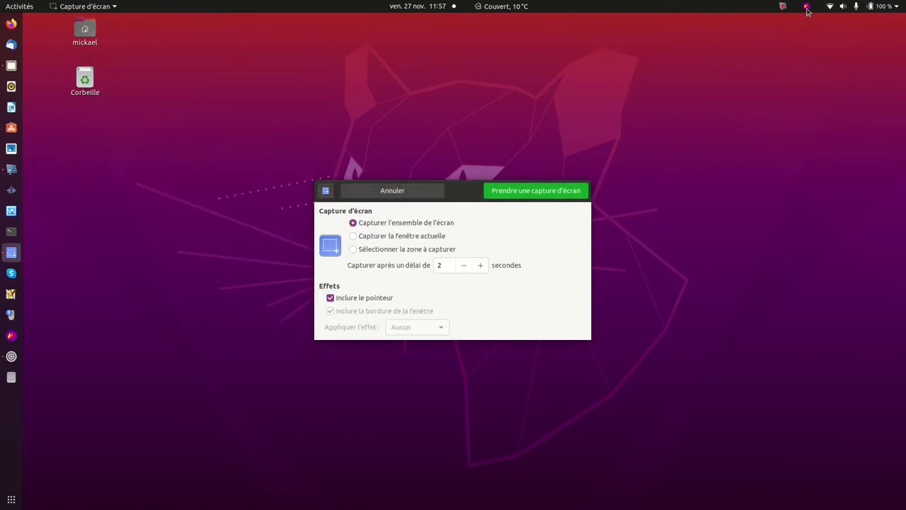
- Open the Flameshot launcher and set the capture area to Full Screen (All Monitors) with a 2-second delay
{"action": "left_click", "coordinate": [807, 7]}
{"action": "left_click", "coordinate": [792, 49]}
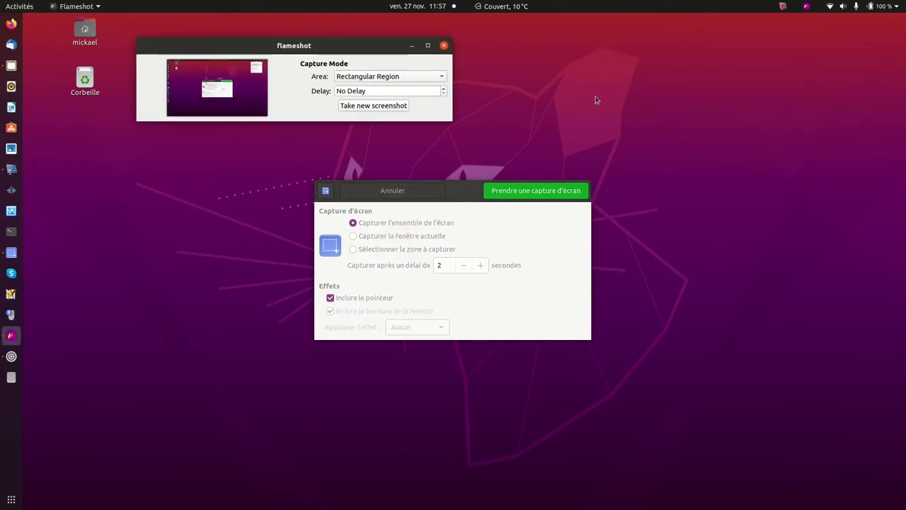
{"action": "left_click", "coordinate": [396, 79]}
{"action": "left_click", "coordinate": [372, 88]}
{"action": "left_click", "coordinate": [444, 89]}
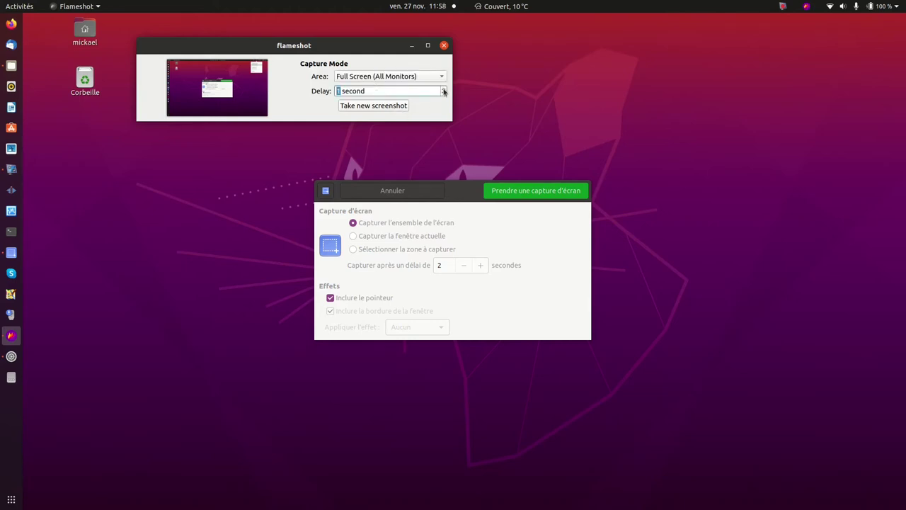
- Take the delayed screenshot with the system menu open and maximize the launcher window to view it
{"action": "left_click", "coordinate": [374, 107]}
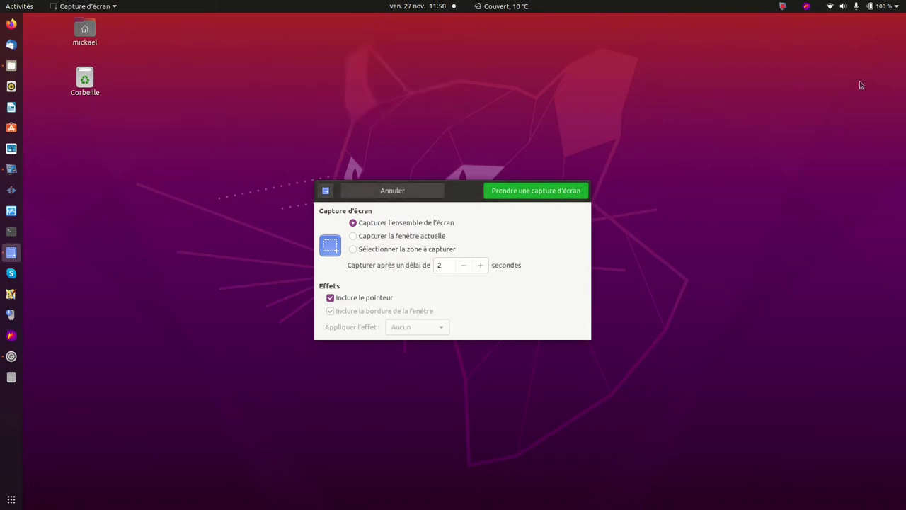
{"action": "left_click", "coordinate": [896, 8]}
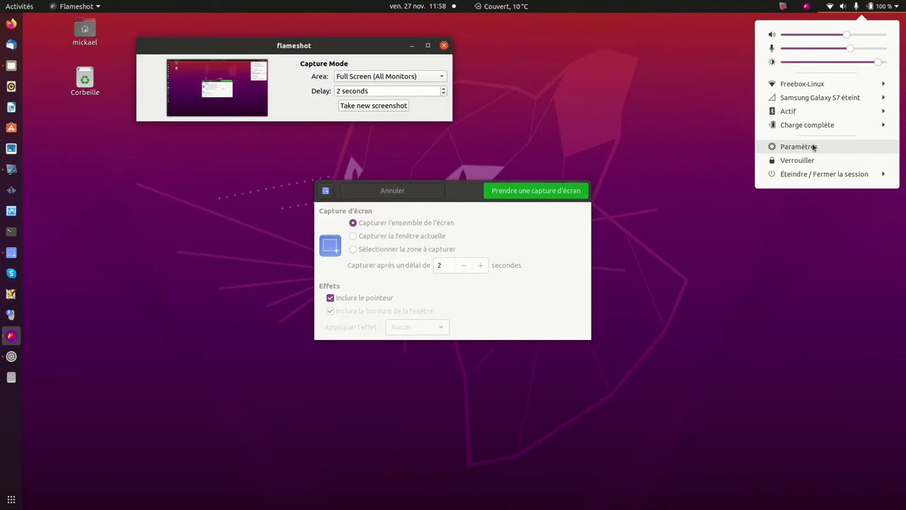
{"action": "left_click", "coordinate": [429, 47]}
{"action": "left_click", "coordinate": [429, 48]}
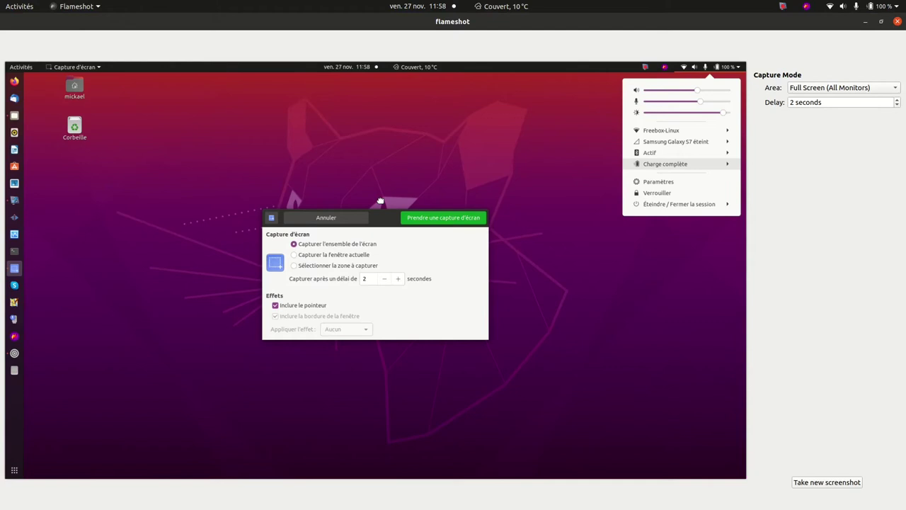
- Capture a rectangular region of about 1472 × 681 pixels over the launcher's screenshot preview with Flameshot
{"action": "left_click", "coordinate": [807, 7]}
{"action": "left_click", "coordinate": [790, 36]}
{"action": "mouse_move", "coordinate": [68, 49]}
{"action": "left_mouse_down"}
{"action": "mouse_move", "coordinate": [101, 148]}
{"action": "mouse_move", "coordinate": [593, 361]}
{"action": "mouse_move", "coordinate": [759, 365]}
{"action": "left_mouse_up"}
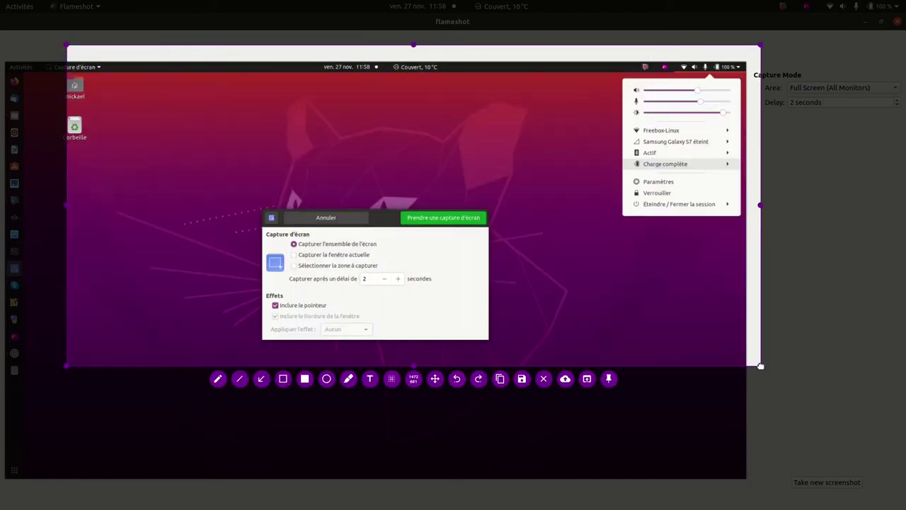
{"action": "key", "text": "Return"}
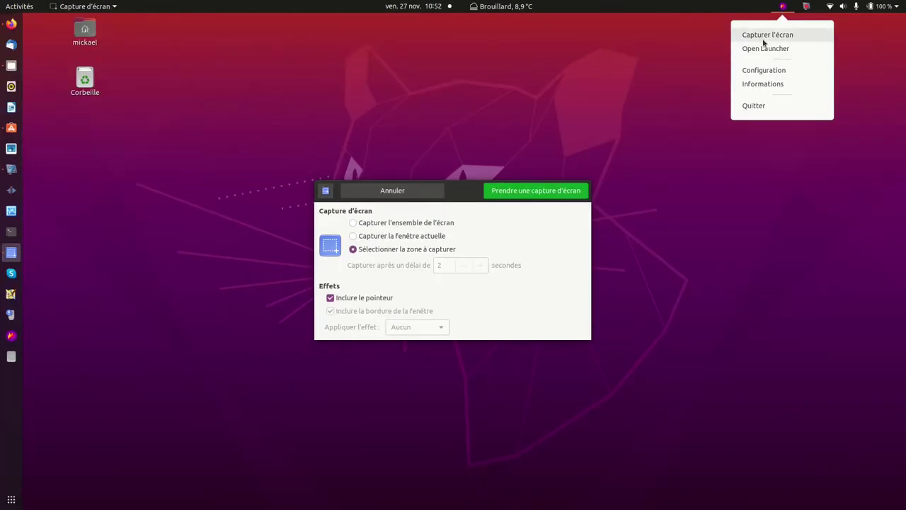
- Start a Flameshot capture and select a region of about 1131 × 719 pixels surrounding the whole Capture d'écran dialog
{"action": "left_click", "coordinate": [768, 35]}
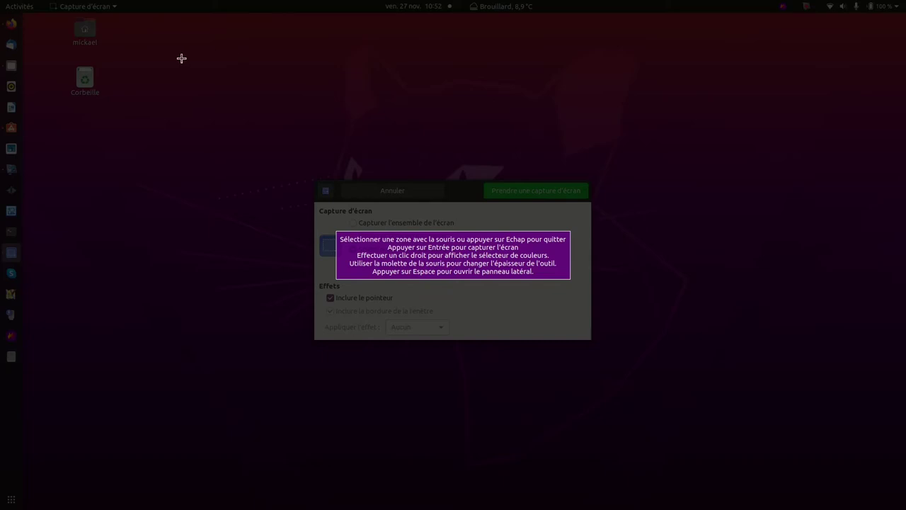
{"action": "left_click_drag", "start_coordinate": [181, 59], "coordinate": [423, 323]}
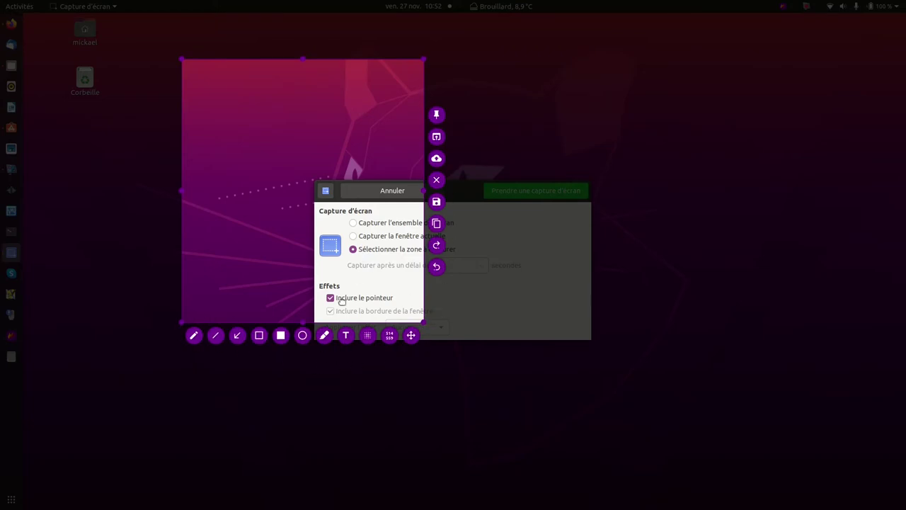
{"action": "left_click_drag", "start_coordinate": [422, 193], "coordinate": [715, 234]}
{"action": "left_click_drag", "start_coordinate": [447, 321], "coordinate": [435, 397]}
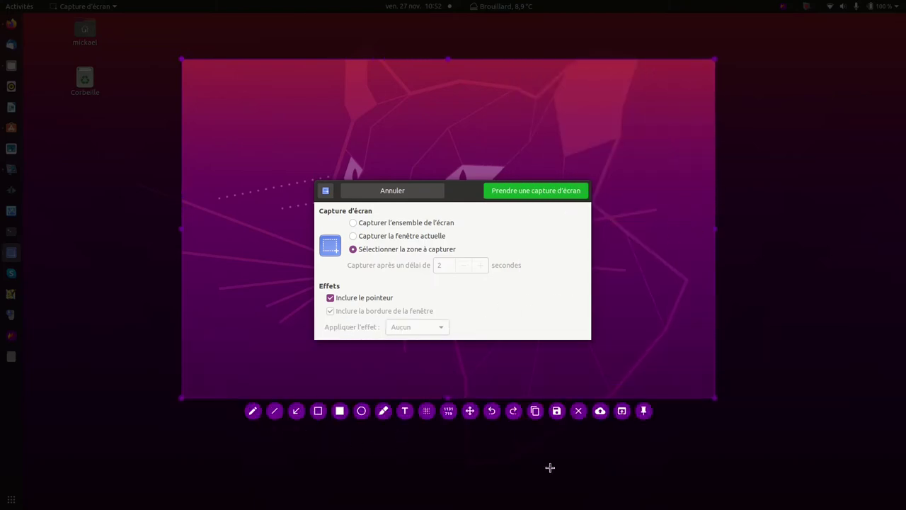
- Draw a red freehand wave above the dialog with the pencil, change the colour to bright green and draw a second wave above it
{"action": "left_click", "coordinate": [252, 412]}
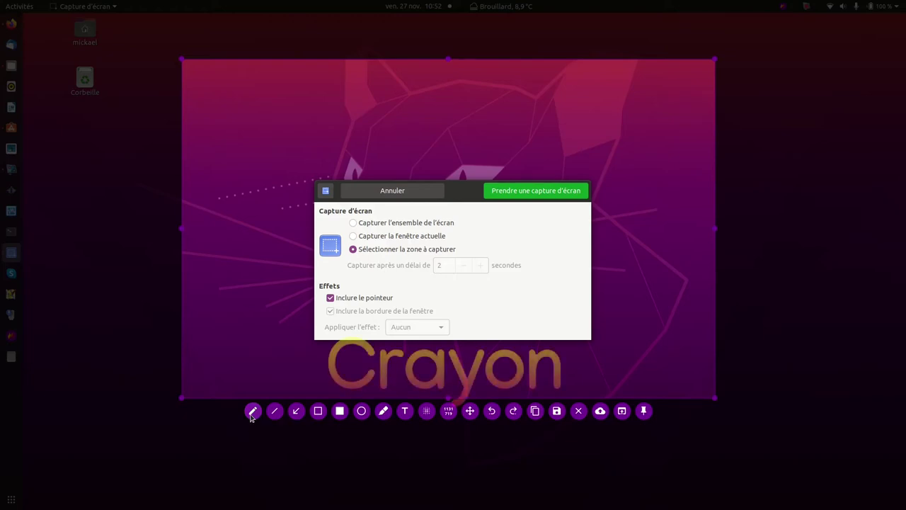
{"action": "mouse_move", "coordinate": [239, 104]}
{"action": "left_mouse_down"}
{"action": "mouse_move", "coordinate": [289, 89]}
{"action": "mouse_move", "coordinate": [308, 117]}
{"action": "mouse_move", "coordinate": [354, 99]}
{"action": "mouse_move", "coordinate": [370, 111]}
{"action": "mouse_move", "coordinate": [431, 118]}
{"action": "mouse_move", "coordinate": [455, 140]}
{"action": "mouse_move", "coordinate": [570, 106]}
{"action": "left_mouse_up"}
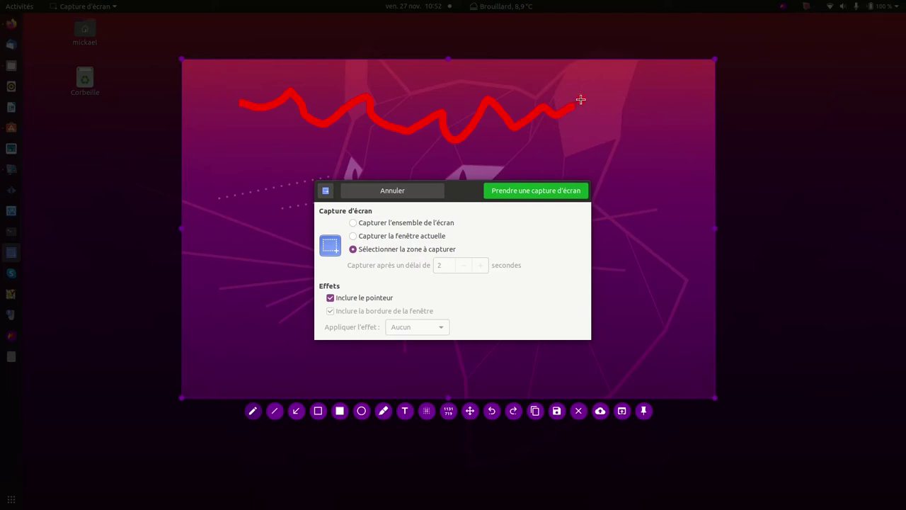
{"action": "right_click", "coordinate": [555, 94]}
{"action": "mouse_move", "coordinate": [557, 102]}
{"action": "left_mouse_down"}
{"action": "mouse_move", "coordinate": [574, 106]}
{"action": "mouse_move", "coordinate": [561, 80]}
{"action": "mouse_move", "coordinate": [554, 105]}
{"action": "left_mouse_up"}
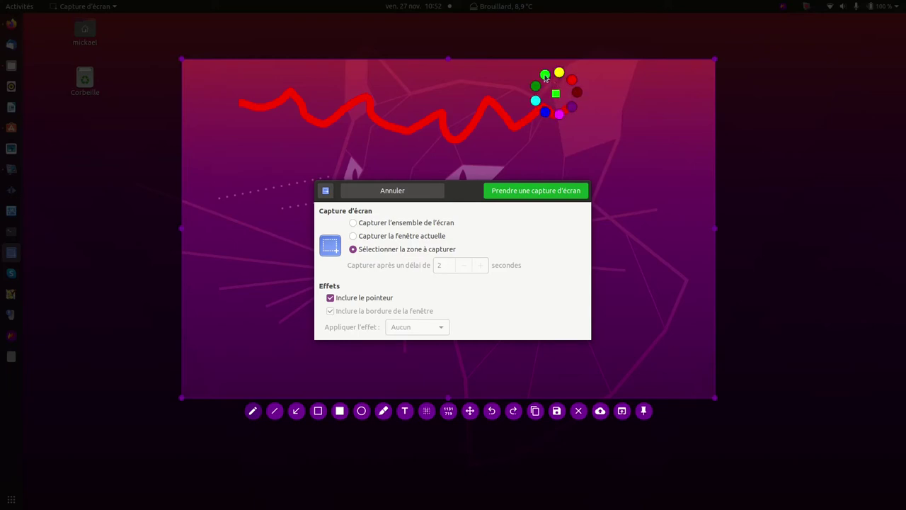
{"action": "left_click", "coordinate": [545, 74]}
{"action": "mouse_move", "coordinate": [245, 78]}
{"action": "left_mouse_down"}
{"action": "mouse_move", "coordinate": [286, 68]}
{"action": "mouse_move", "coordinate": [312, 99]}
{"action": "mouse_move", "coordinate": [363, 77]}
{"action": "mouse_move", "coordinate": [393, 99]}
{"action": "mouse_move", "coordinate": [473, 86]}
{"action": "mouse_move", "coordinate": [515, 104]}
{"action": "left_mouse_up"}
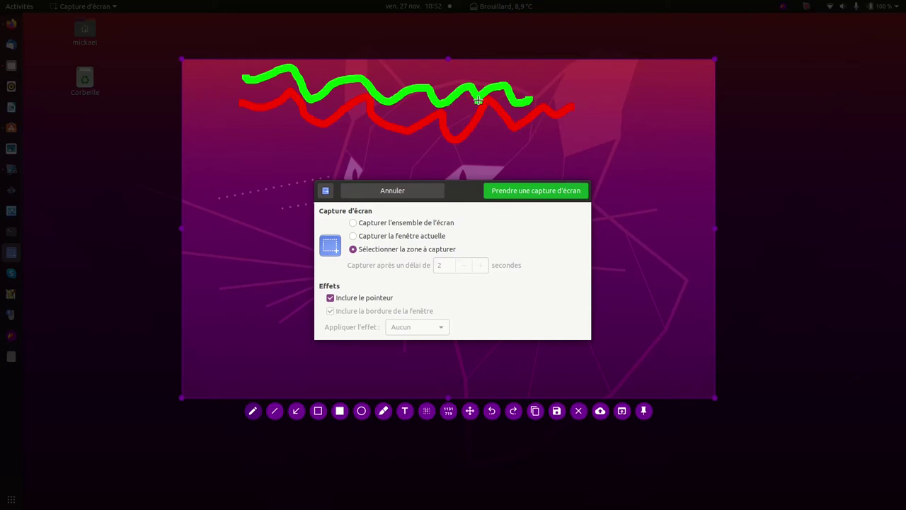
- Move the capture region slightly up and left, and extend its lower edge to make it about 1131 × 777 pixels
{"action": "left_click", "coordinate": [470, 413]}
{"action": "left_click", "coordinate": [471, 417]}
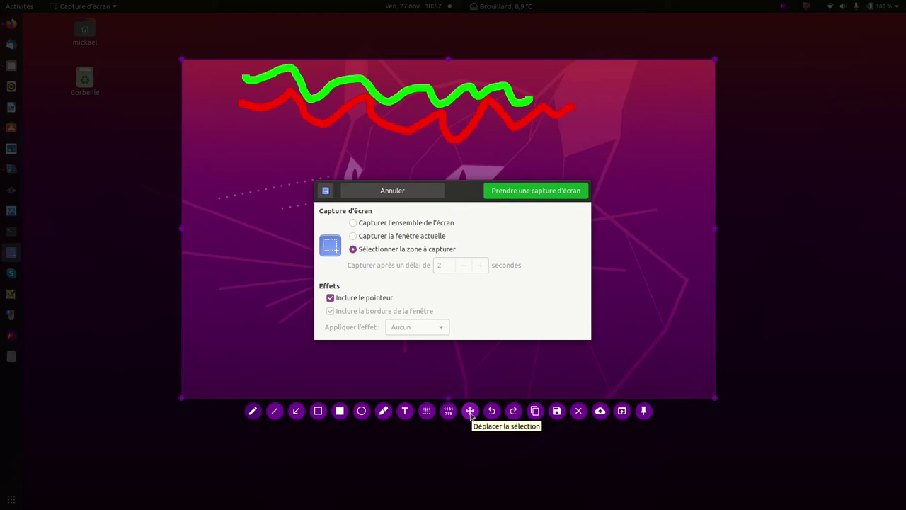
{"action": "left_click_drag", "start_coordinate": [521, 273], "coordinate": [510, 253]}
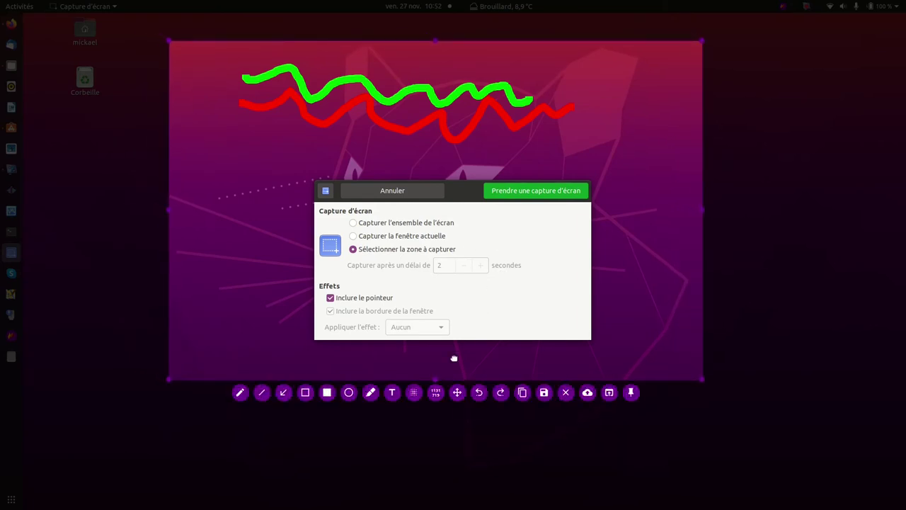
{"action": "left_click_drag", "start_coordinate": [433, 381], "coordinate": [434, 407]}
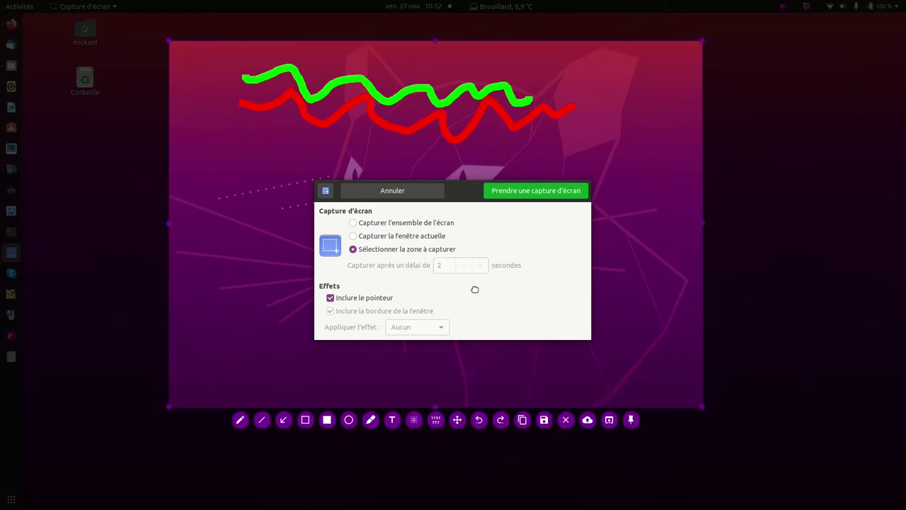
- Undo both freehand pencil strokes
{"action": "left_click", "coordinate": [479, 420]}
{"action": "left_click", "coordinate": [478, 420]}
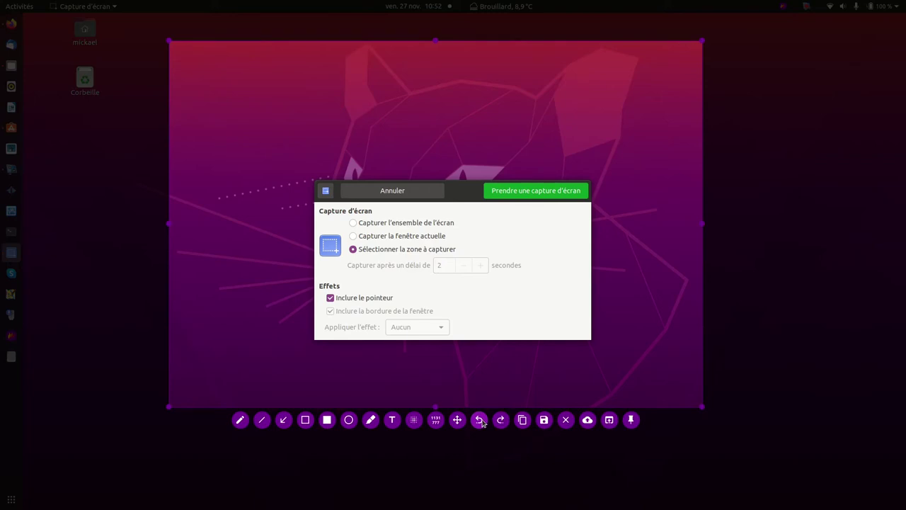
- Draw three horizontal green lines above the dialog with the line tool, increasing the thickness to 100 for the last one
{"action": "left_click", "coordinate": [262, 420]}
{"action": "mouse_move", "coordinate": [192, 107]}
{"action": "left_mouse_down"}
{"action": "mouse_move", "coordinate": [320, 119]}
{"action": "mouse_move", "coordinate": [589, 105]}
{"action": "left_mouse_up"}
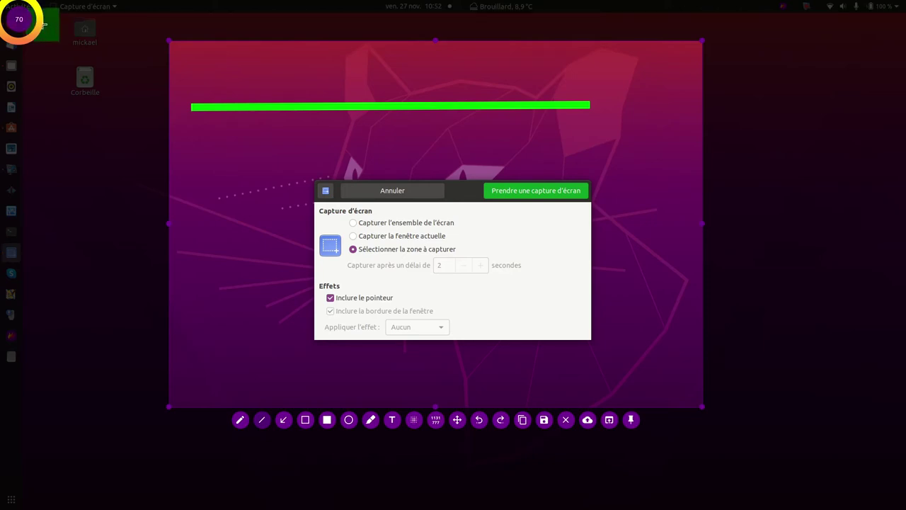
{"action": "left_click_drag", "start_coordinate": [197, 73], "coordinate": [446, 71]}
{"action": "scroll", "coordinate": [449, 81], "scroll_direction": "up", "scroll_amount": 18}
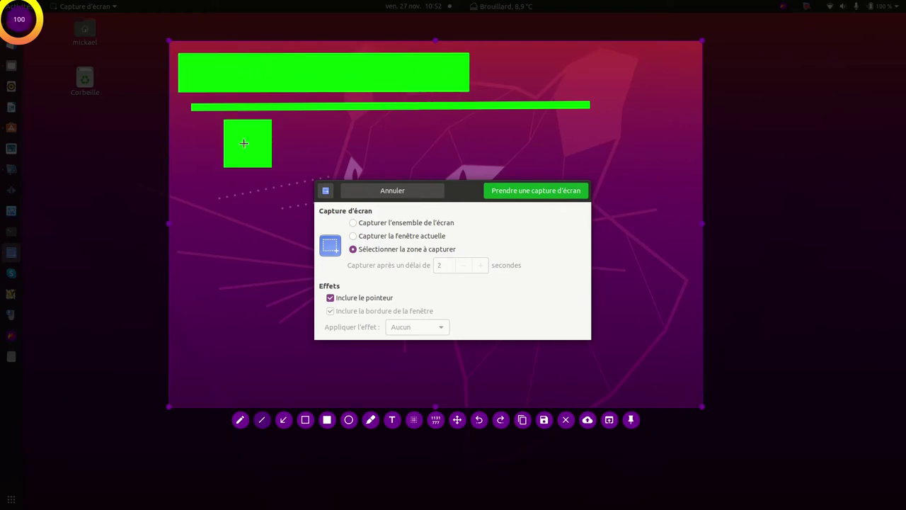
{"action": "left_click_drag", "start_coordinate": [196, 123], "coordinate": [517, 122]}
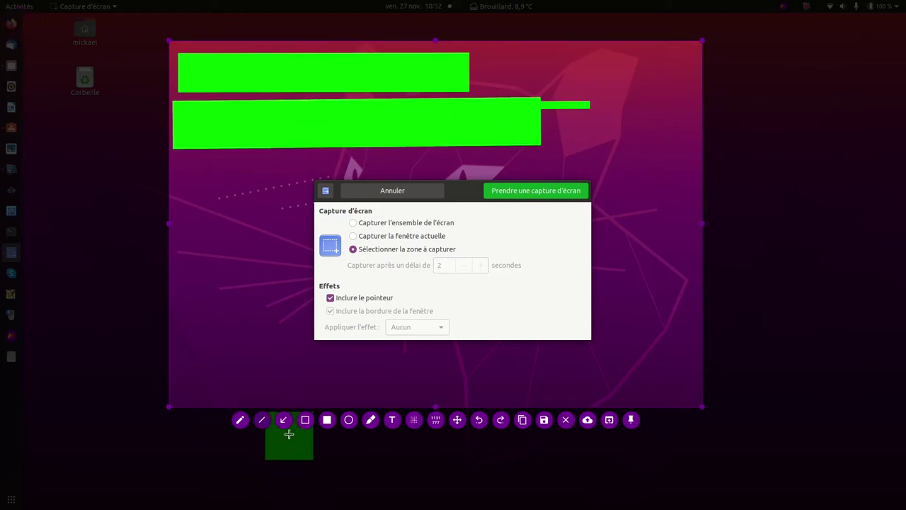
- Draw two green arrows pointing right across the dialog, one at thickness 100 and a lower one at thickness 10
{"action": "left_click", "coordinate": [283, 419]}
{"action": "left_click_drag", "start_coordinate": [170, 205], "coordinate": [666, 205]}
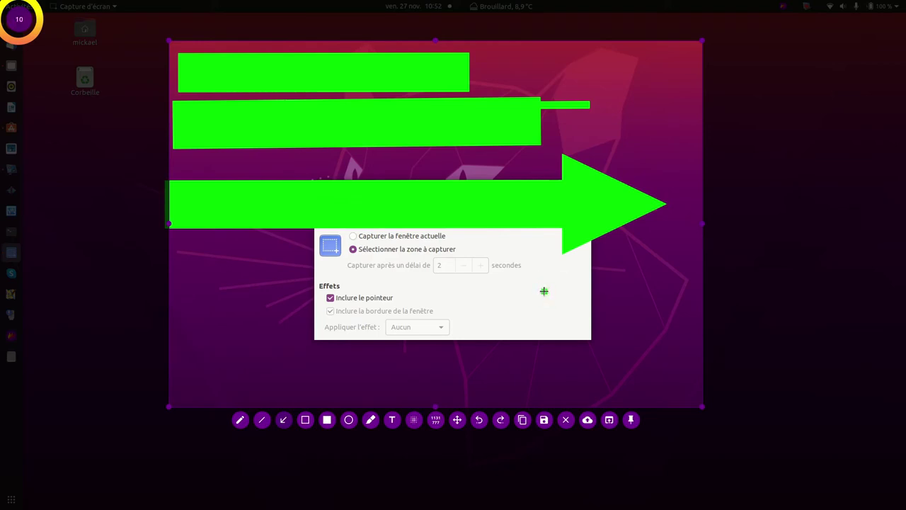
{"action": "left_click_drag", "start_coordinate": [179, 286], "coordinate": [564, 285]}
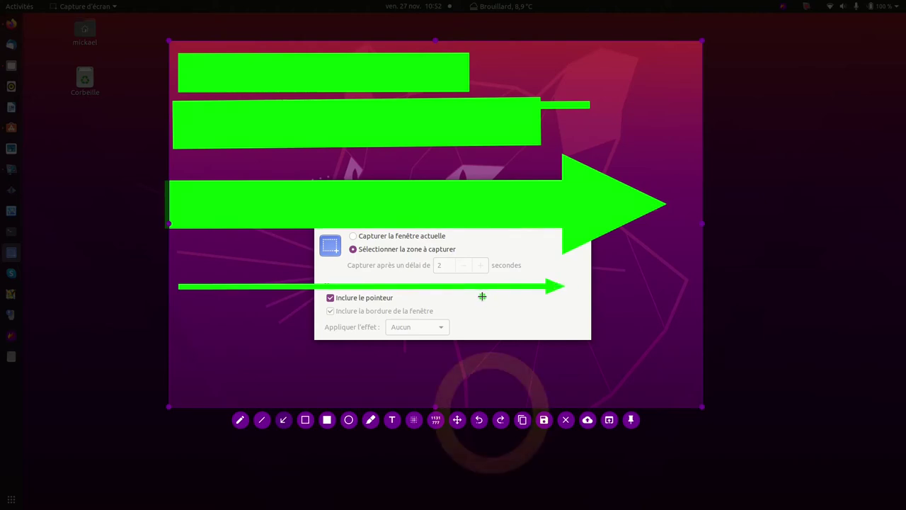
- Undo all the line and arrow drawings in the capture region
{"action": "left_click", "coordinate": [480, 421]}
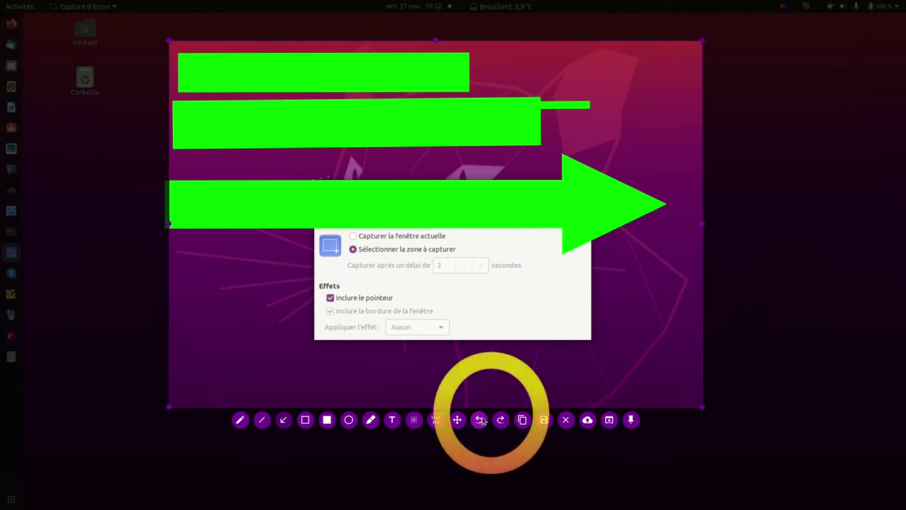
{"action": "left_click", "coordinate": [480, 420]}
{"action": "left_click", "coordinate": [481, 421]}
{"action": "left_click", "coordinate": [480, 421]}
{"action": "left_click", "coordinate": [481, 421]}
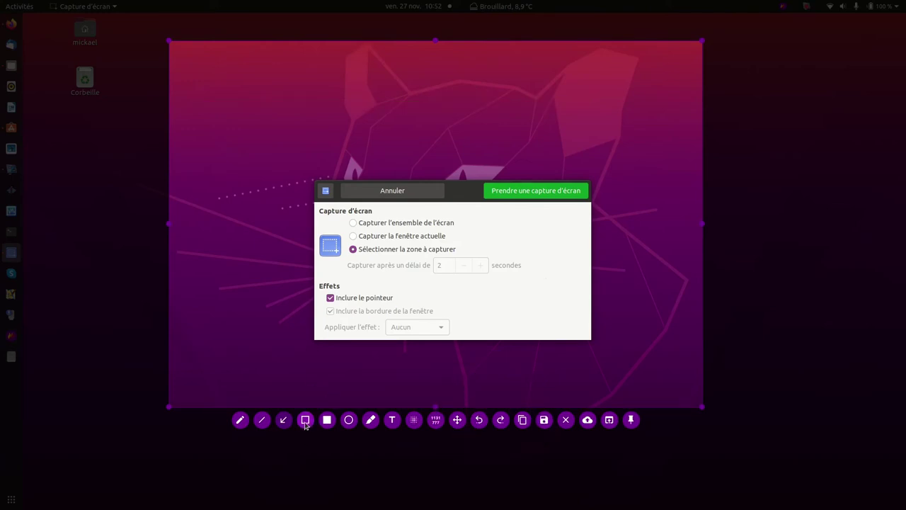
- Draw a wide bright green rectangle outline above the dialog and cover its interior with a dark green rectangle
{"action": "left_click_drag", "start_coordinate": [203, 69], "coordinate": [603, 165]}
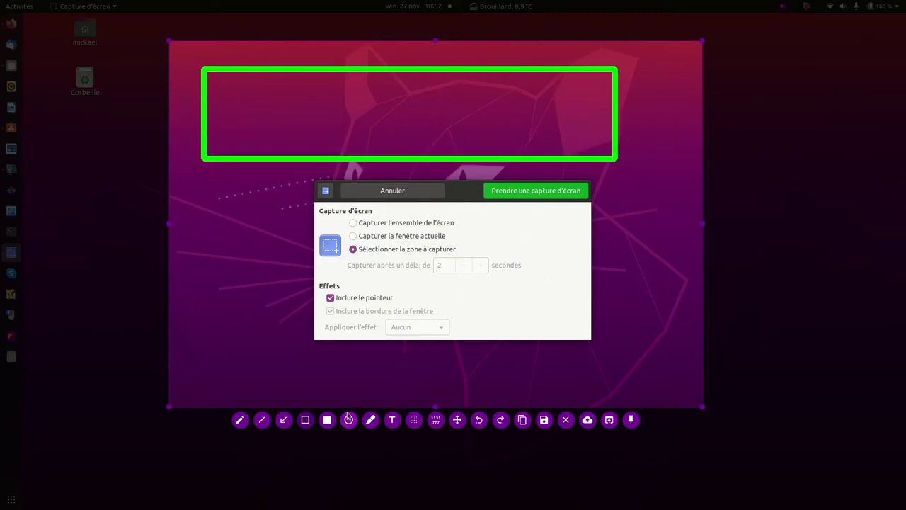
{"action": "left_click_drag", "start_coordinate": [207, 71], "coordinate": [244, 111]}
{"action": "right_click", "coordinate": [238, 105]}
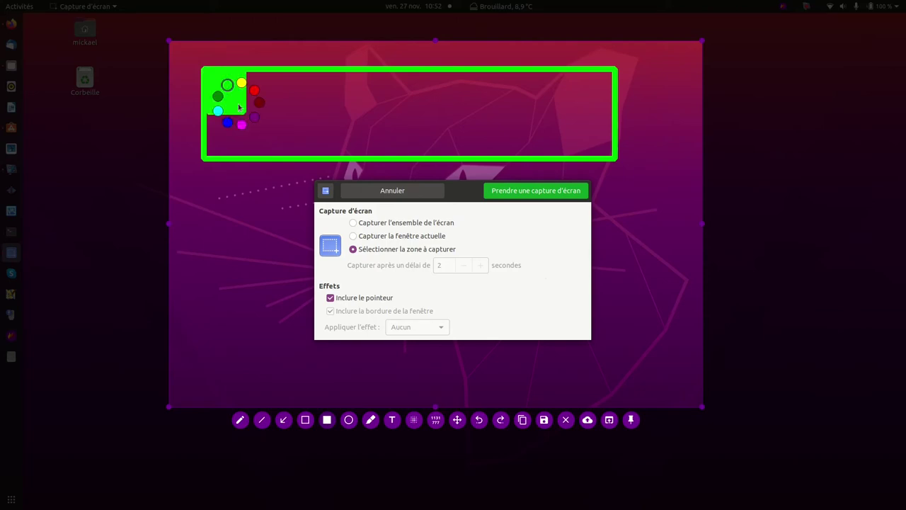
{"action": "left_click", "coordinate": [219, 97]}
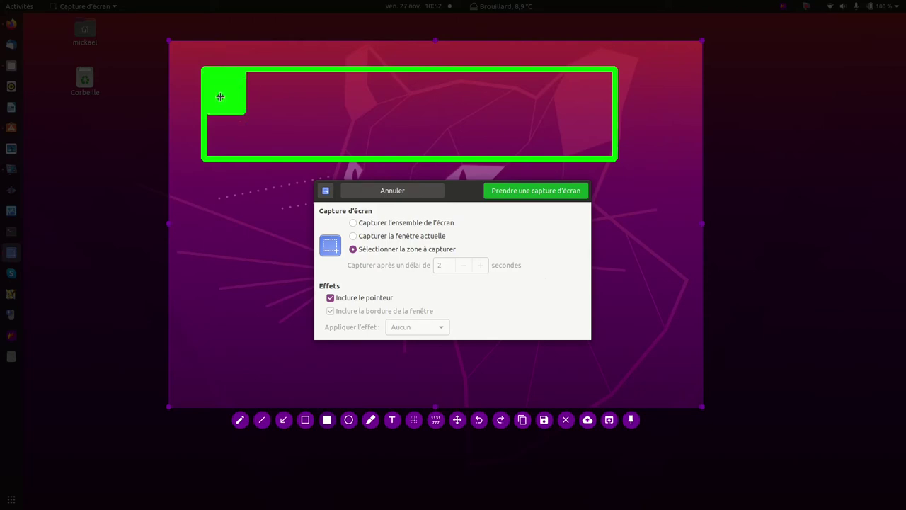
{"action": "left_click_drag", "start_coordinate": [206, 73], "coordinate": [607, 152]}
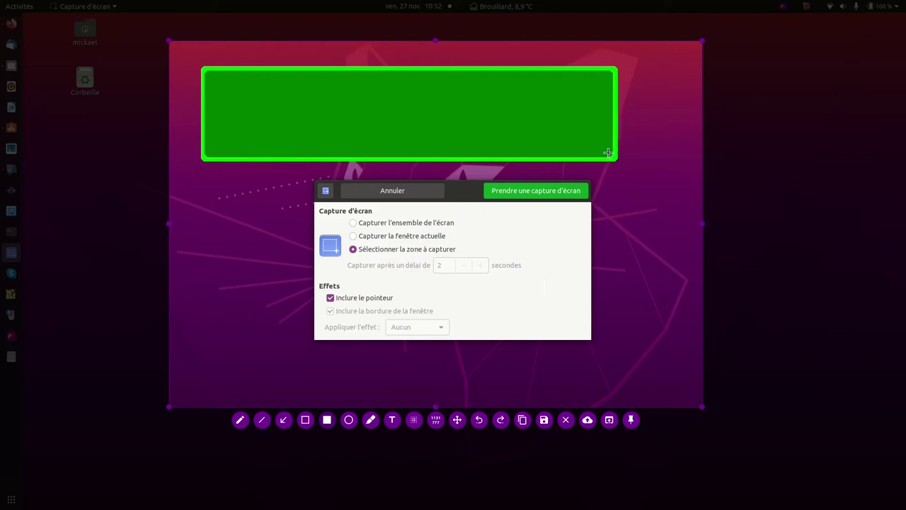
- Change the drawing colour to magenta and draw an ellipse around the Prendre une capture d'écran button
{"action": "right_click", "coordinate": [408, 129]}
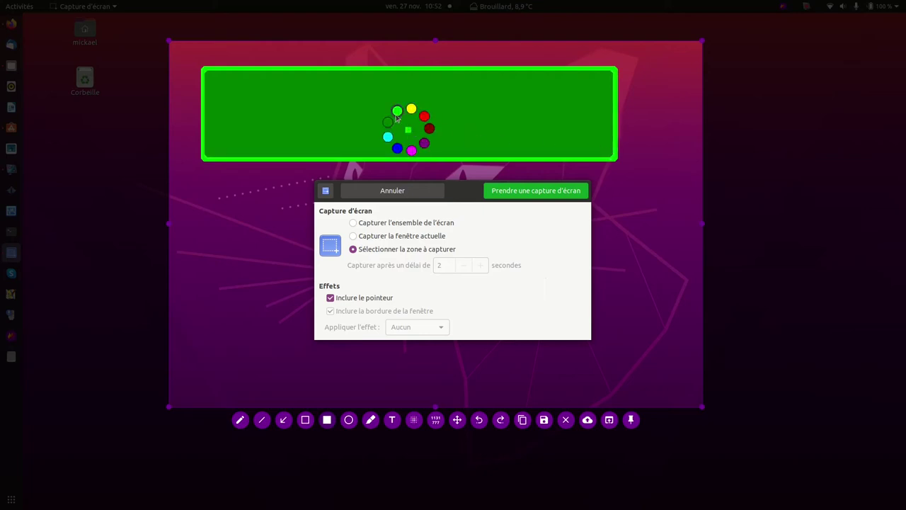
{"action": "left_click", "coordinate": [412, 150]}
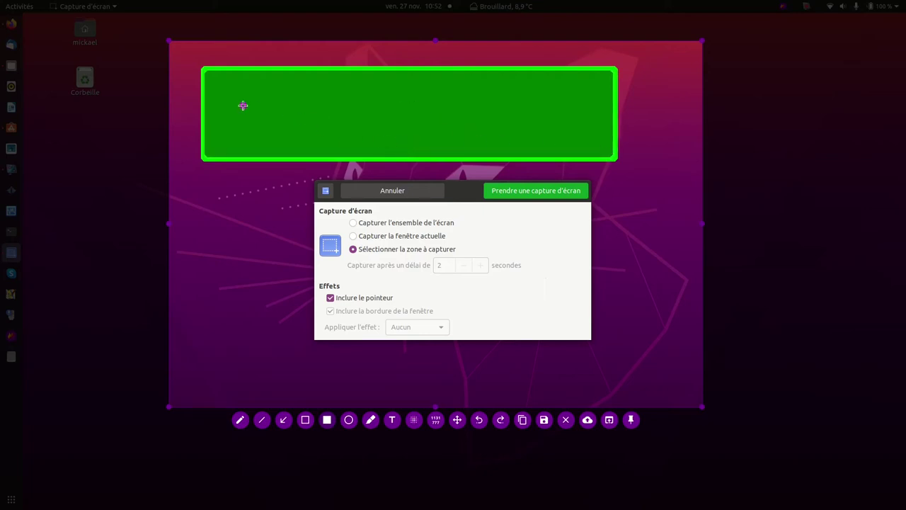
{"action": "left_click", "coordinate": [349, 421]}
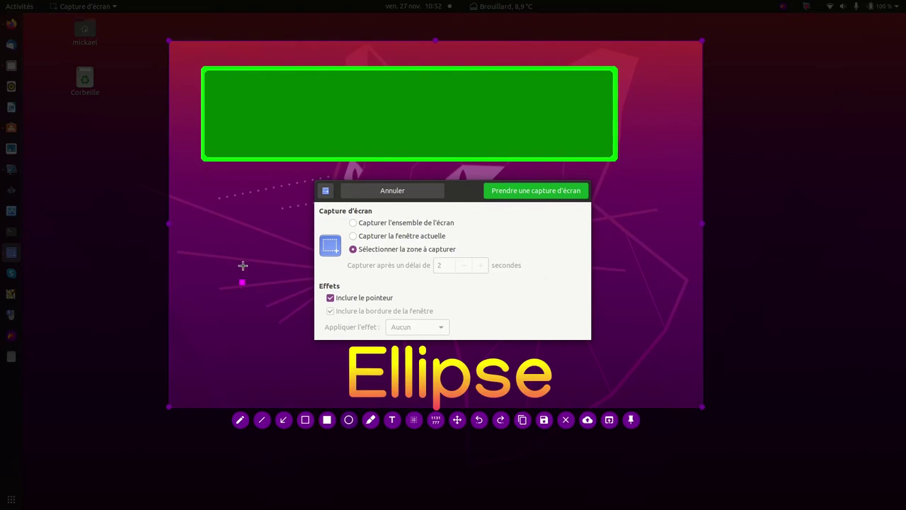
{"action": "left_click_drag", "start_coordinate": [468, 171], "coordinate": [609, 212]}
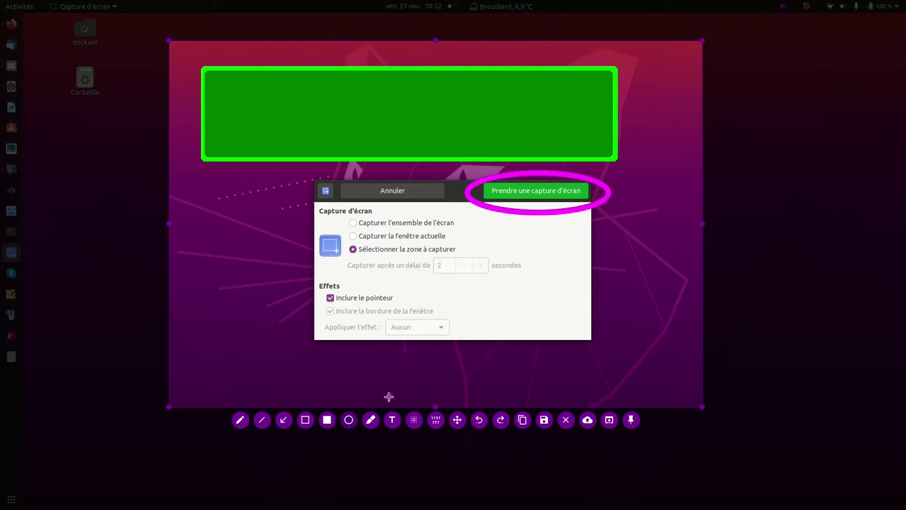
- Highlight the Sélectionner la zone à capturer option in red with the marker
{"action": "left_click", "coordinate": [370, 423]}
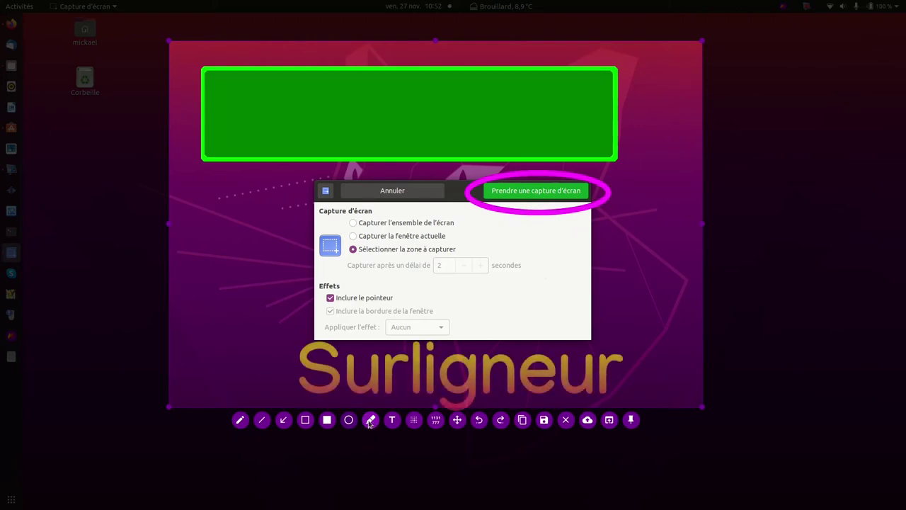
{"action": "right_click", "coordinate": [387, 282]}
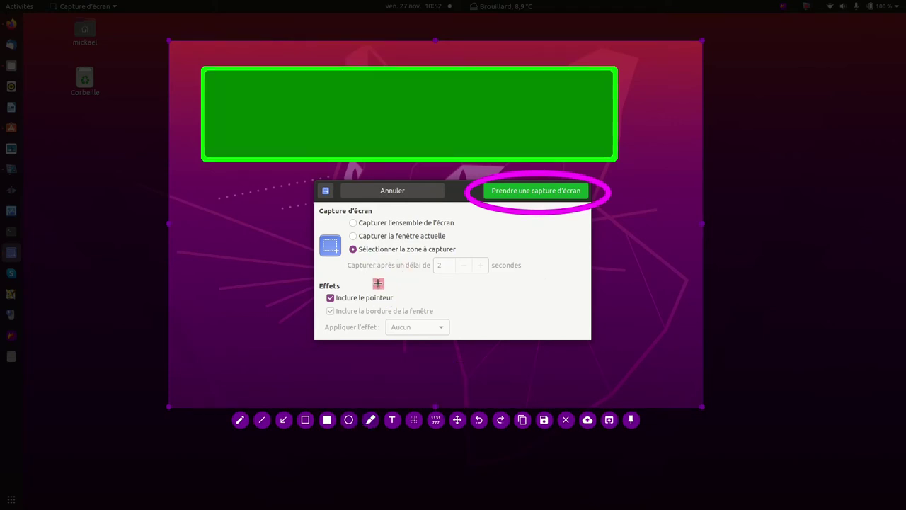
{"action": "left_click_drag", "start_coordinate": [344, 250], "coordinate": [456, 249]}
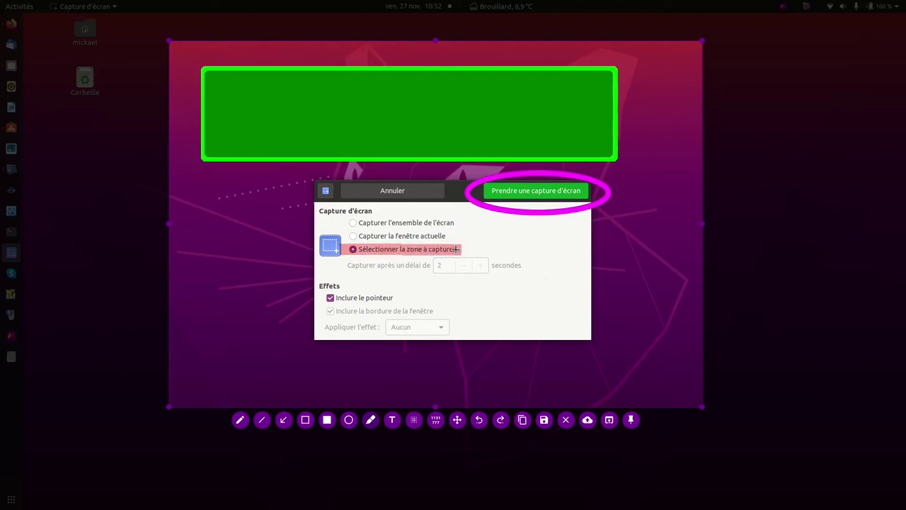
{"action": "left_click", "coordinate": [456, 270]}
- Undo the red highlight and the magenta ellipse, and redo both
{"action": "left_click", "coordinate": [480, 419]}
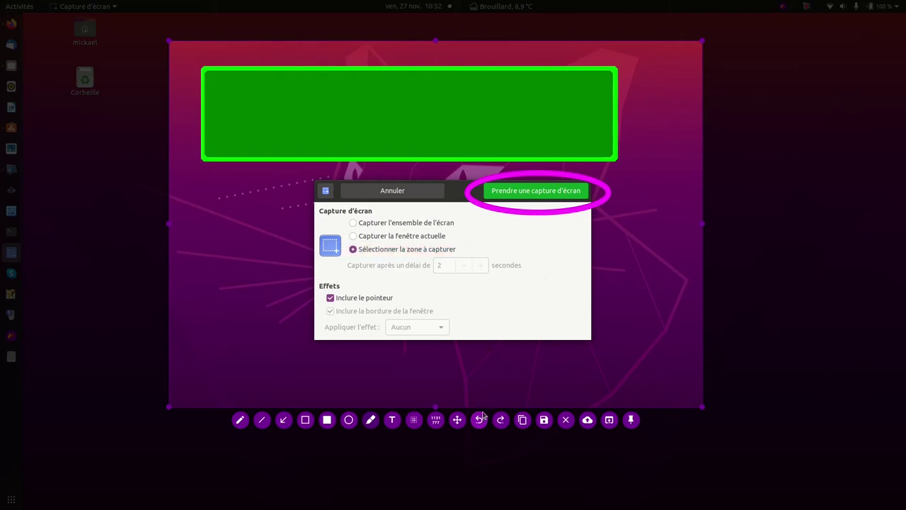
{"action": "left_click", "coordinate": [483, 419]}
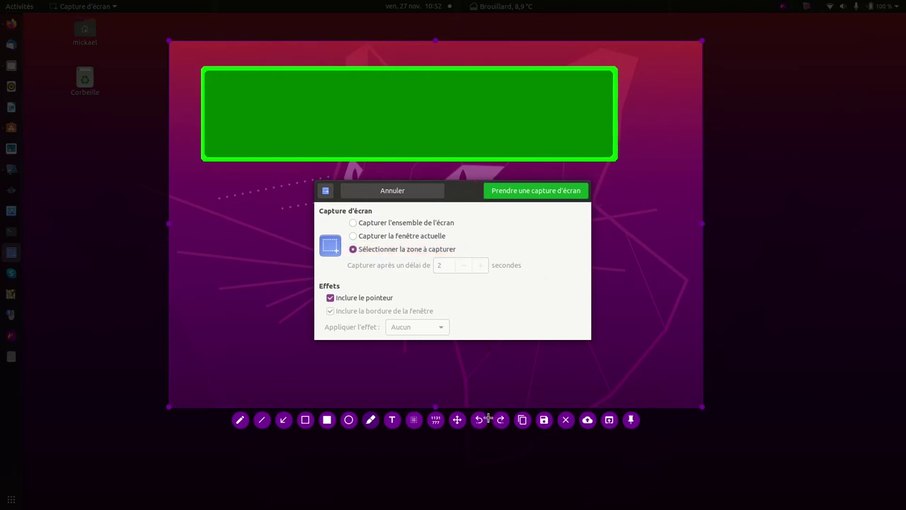
{"action": "left_click", "coordinate": [501, 419]}
{"action": "left_click", "coordinate": [501, 419]}
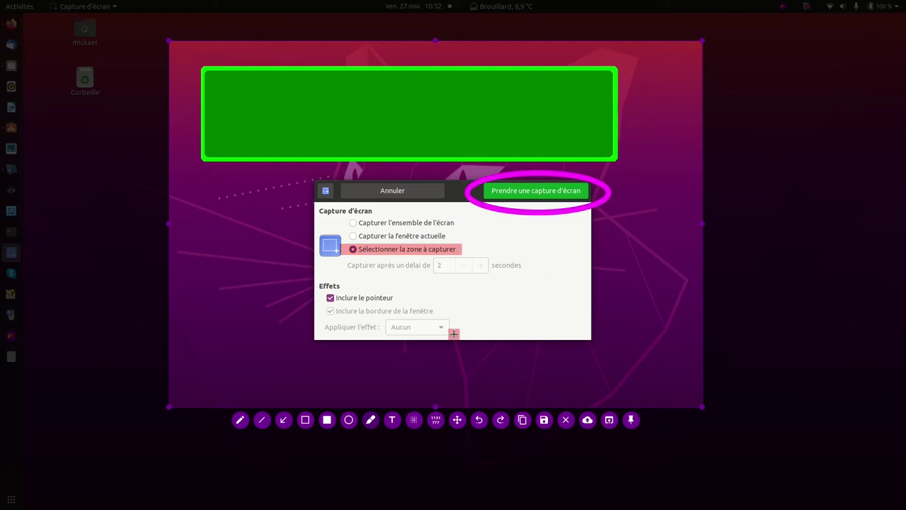
- Blur the label of the Prendre une capture d'écran button and shift the capture region slightly up and left
{"action": "left_click", "coordinate": [414, 423]}
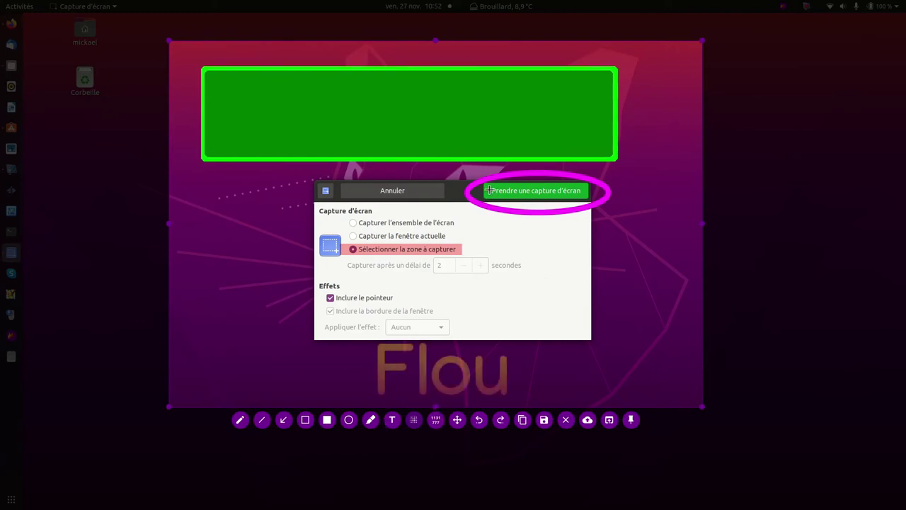
{"action": "left_click_drag", "start_coordinate": [506, 186], "coordinate": [577, 194]}
{"action": "left_click_drag", "start_coordinate": [491, 186], "coordinate": [584, 192]}
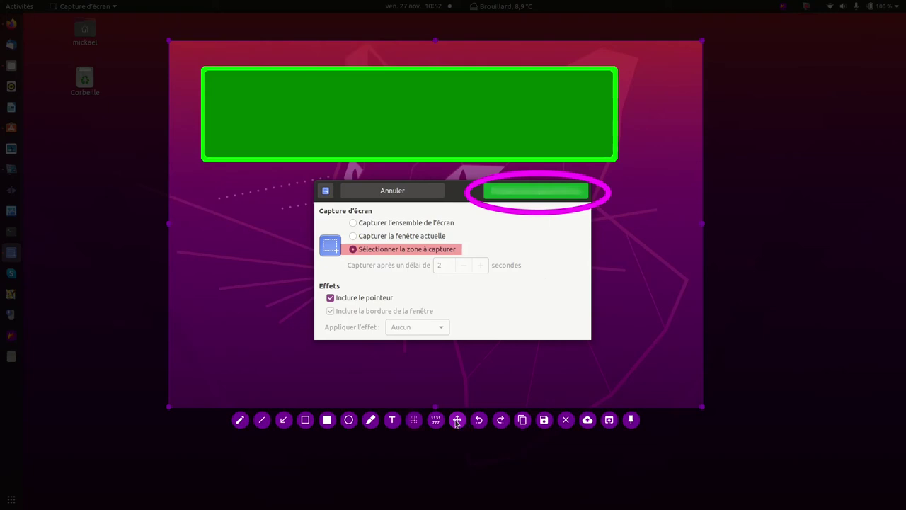
{"action": "left_click_drag", "start_coordinate": [504, 329], "coordinate": [478, 318]}
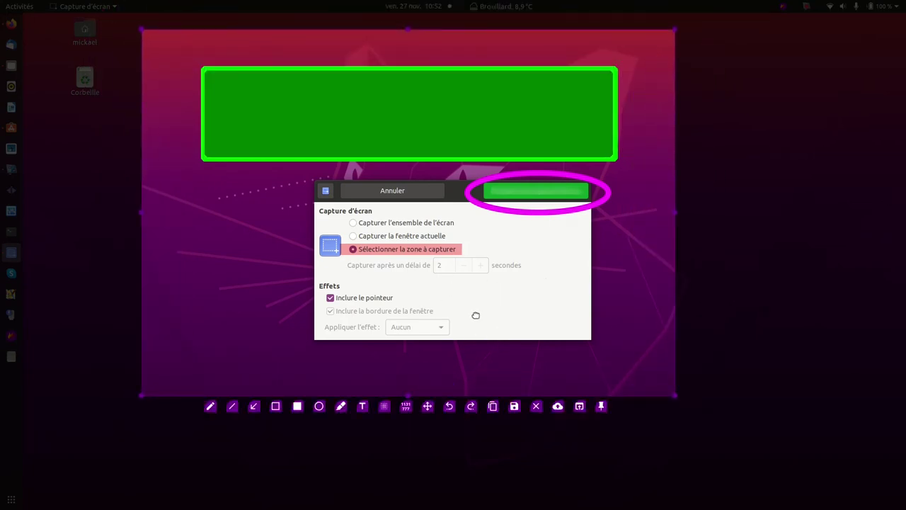
- Add the text "Flameshot" inside the green rectangle, colouring it bright green and enlarging it to nearly fill the box
{"action": "left_click", "coordinate": [364, 409]}
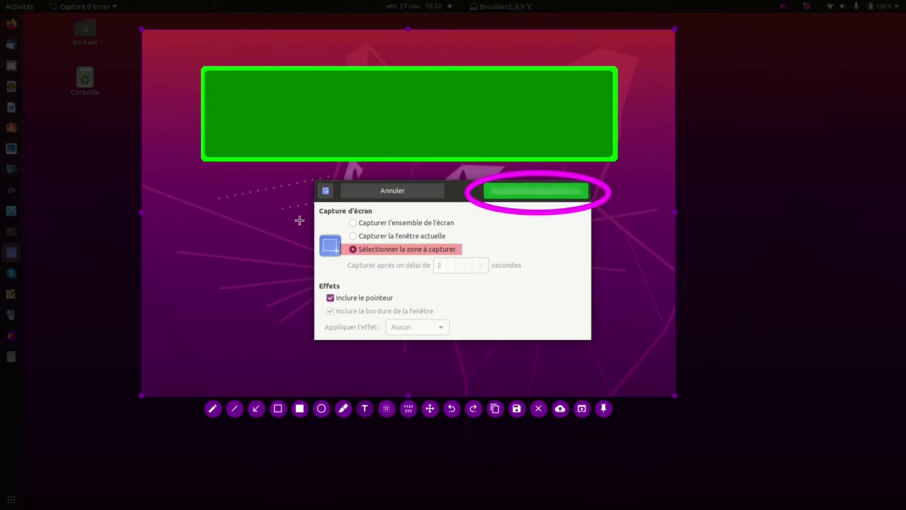
{"action": "right_click", "coordinate": [223, 103]}
{"action": "scroll", "coordinate": [257, 177], "scroll_direction": "up", "scroll_amount": 4}
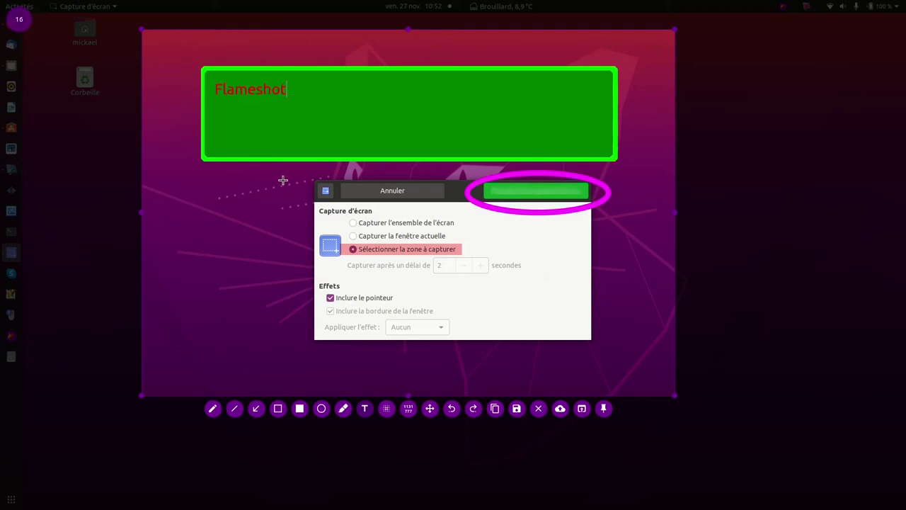
{"action": "right_click", "coordinate": [276, 91]}
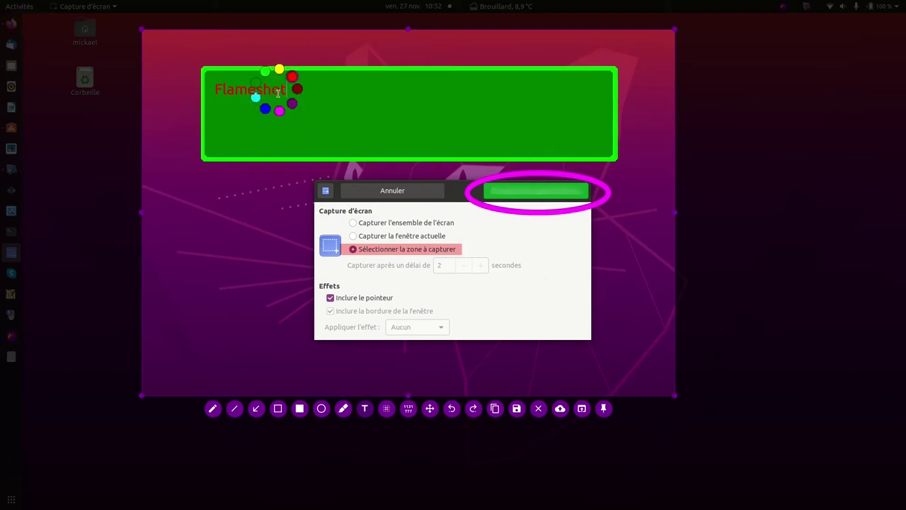
{"action": "left_click", "coordinate": [264, 72]}
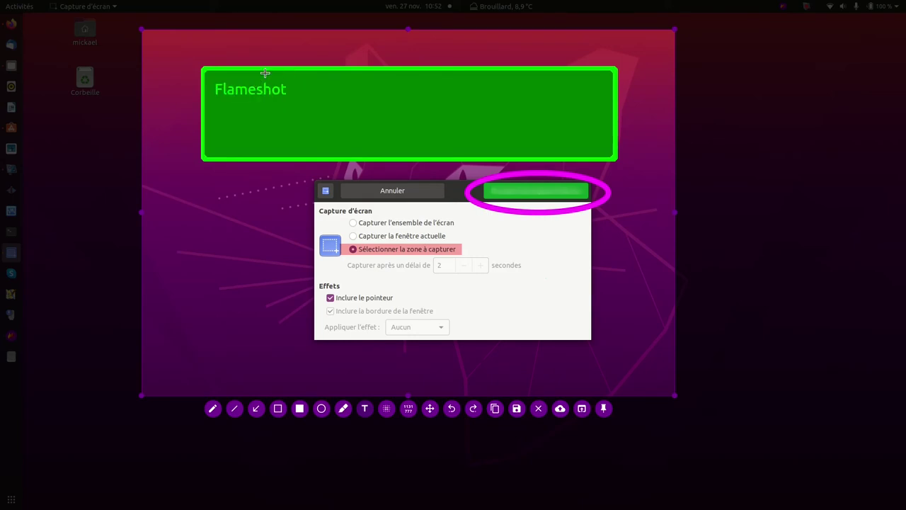
{"action": "scroll", "coordinate": [278, 104], "scroll_direction": "up", "scroll_amount": 5}
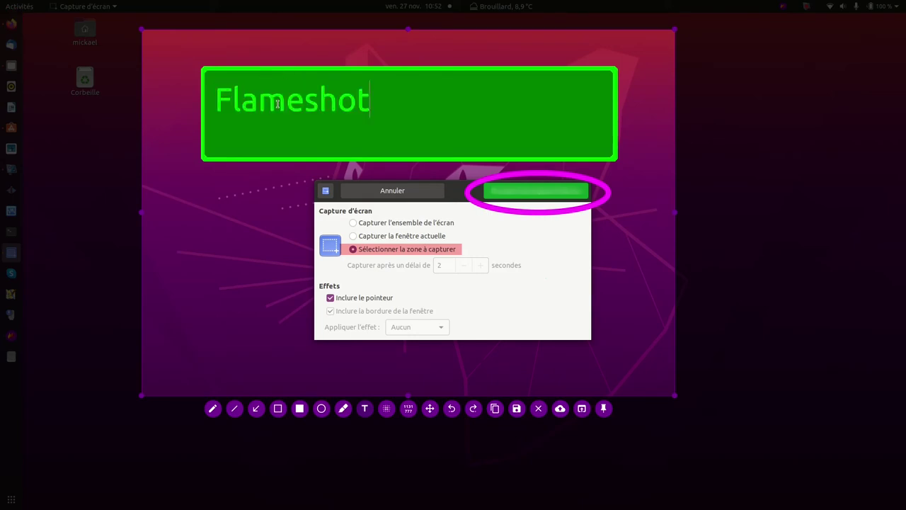
{"action": "scroll", "coordinate": [278, 104], "scroll_direction": "up", "scroll_amount": 4}
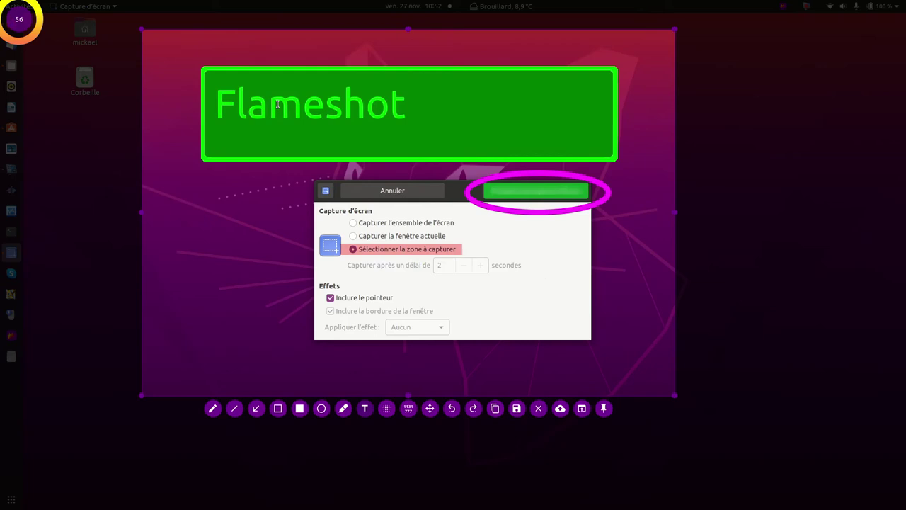
{"action": "scroll", "coordinate": [277, 104], "scroll_direction": "up", "scroll_amount": 20}
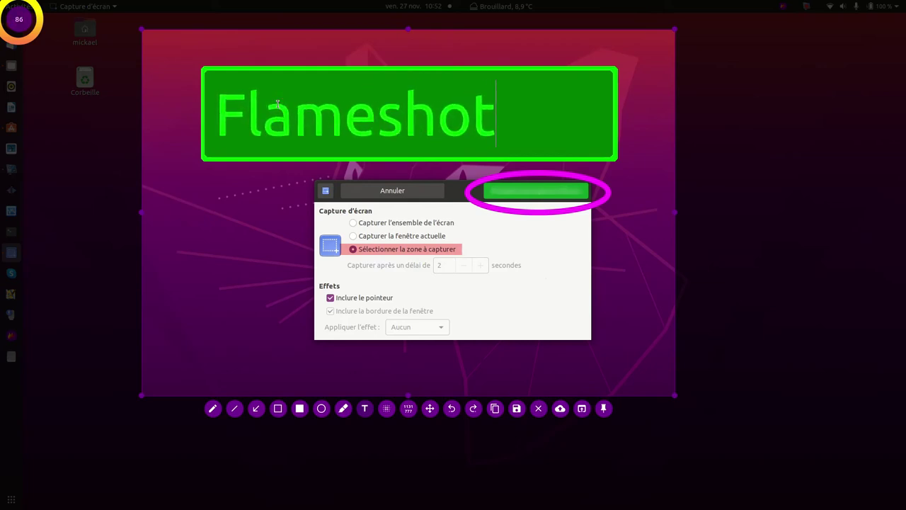
{"action": "scroll", "coordinate": [278, 104], "scroll_direction": "up", "scroll_amount": 8}
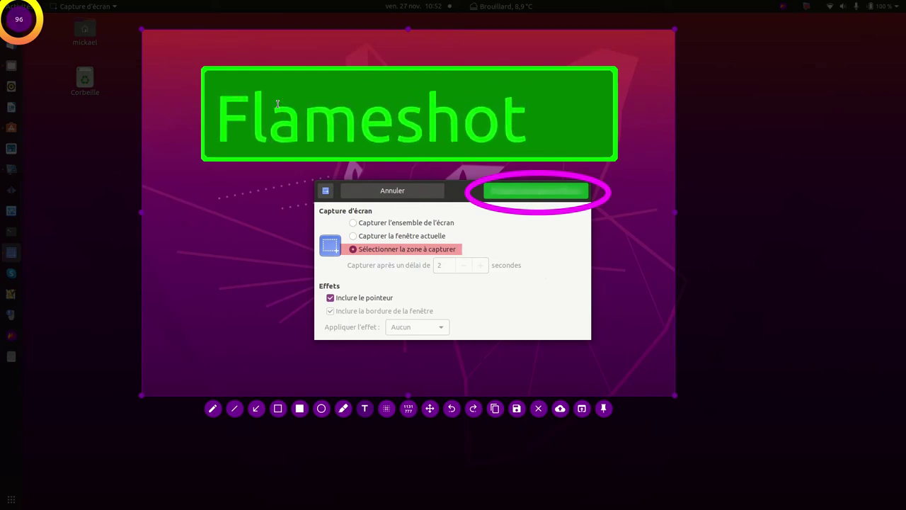
{"action": "scroll", "coordinate": [277, 104], "scroll_direction": "up", "scroll_amount": 4}
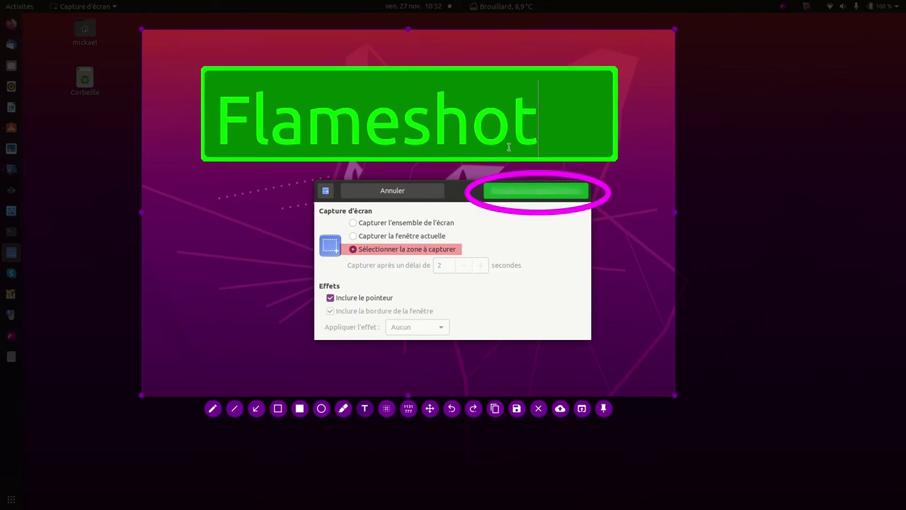
- Undo the text, re-enter "Flameshot" more centred in the green rectangle, and copy the annotated capture to the clipboard
{"action": "left_click", "coordinate": [452, 409]}
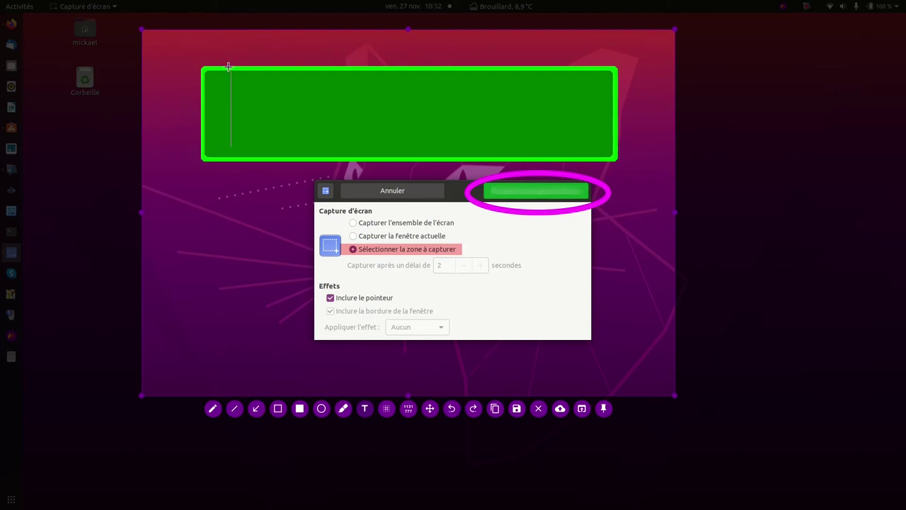
{"action": "type", "text": "F"}
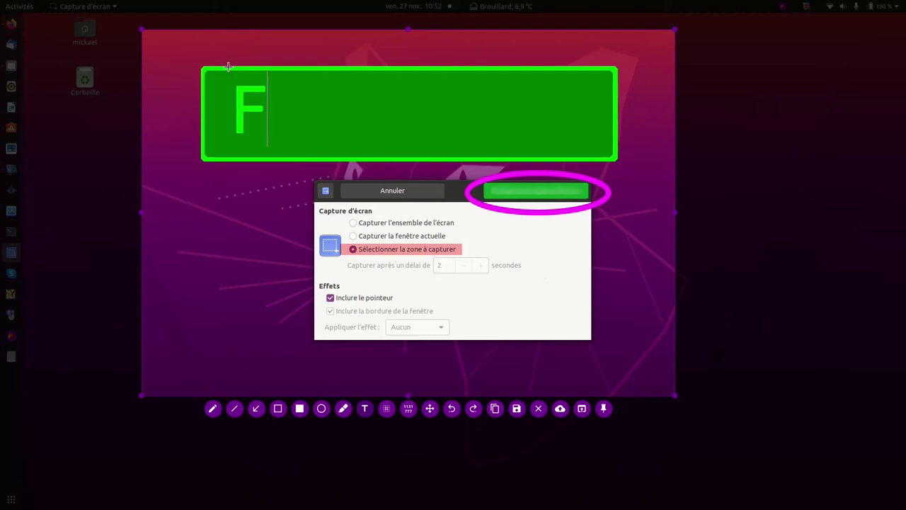
{"action": "type", "text": "lamesh"}
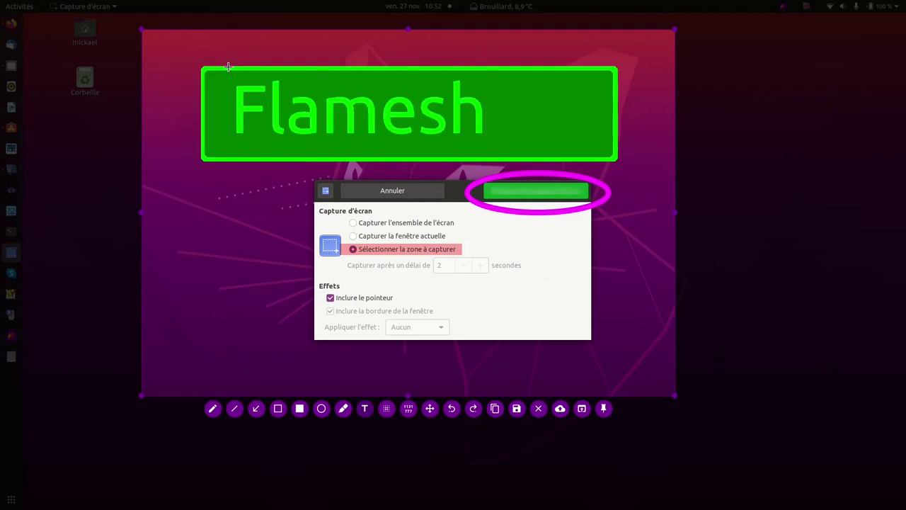
{"action": "type", "text": "ot"}
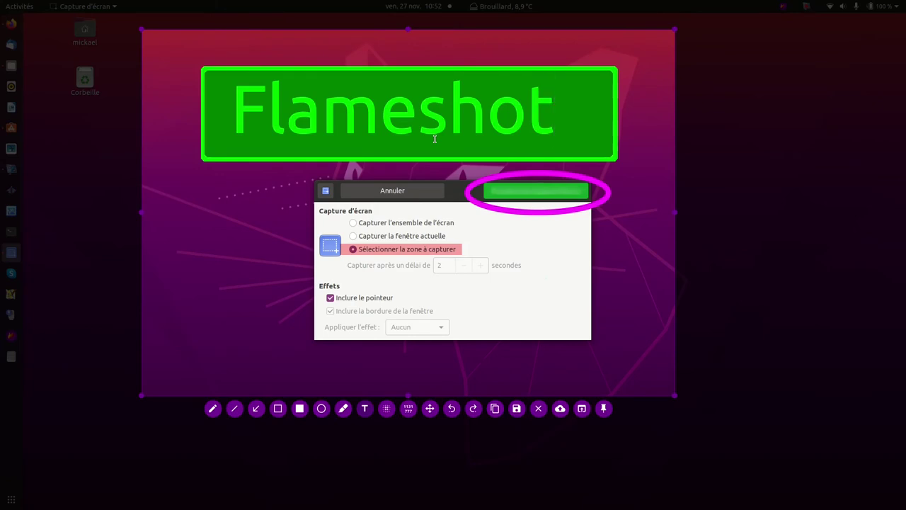
{"action": "left_click", "coordinate": [496, 416]}
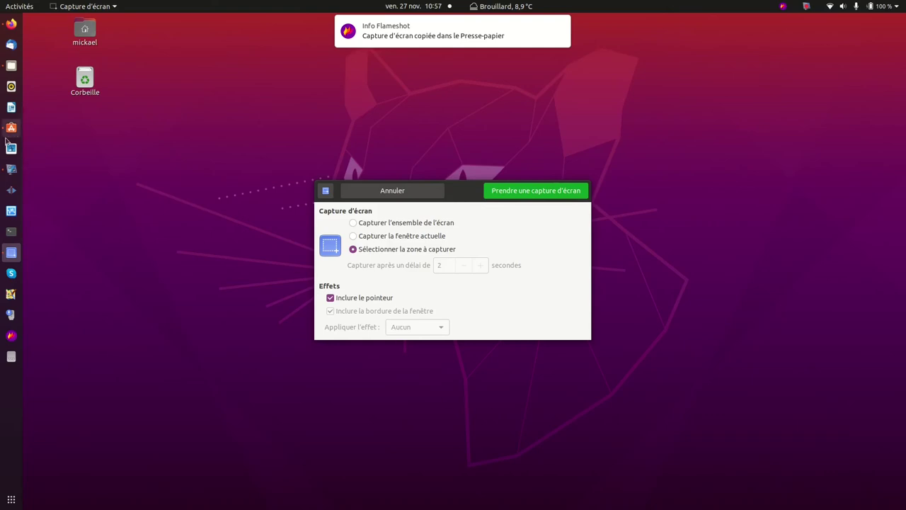
- Paste the copied capture into a new LibreOffice Writer document and close the document without saving
{"action": "left_click", "coordinate": [11, 106]}
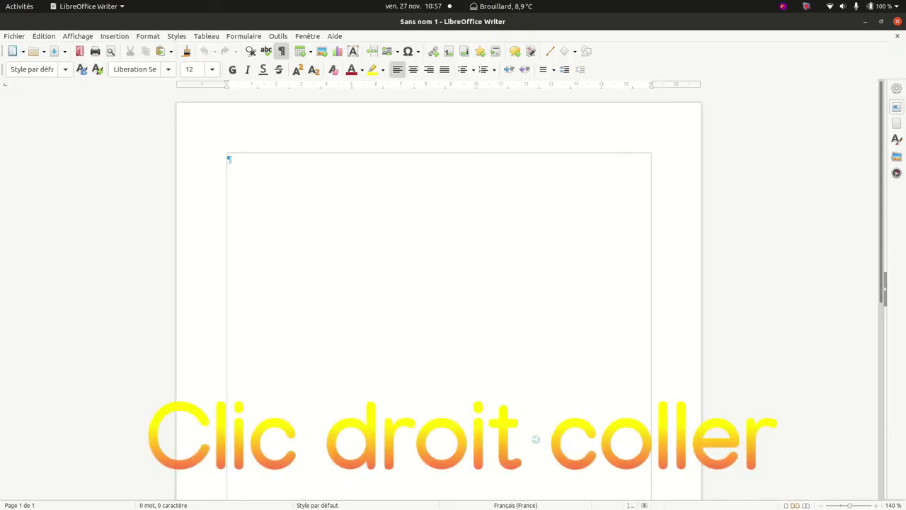
{"action": "key", "text": "ctrl+v"}
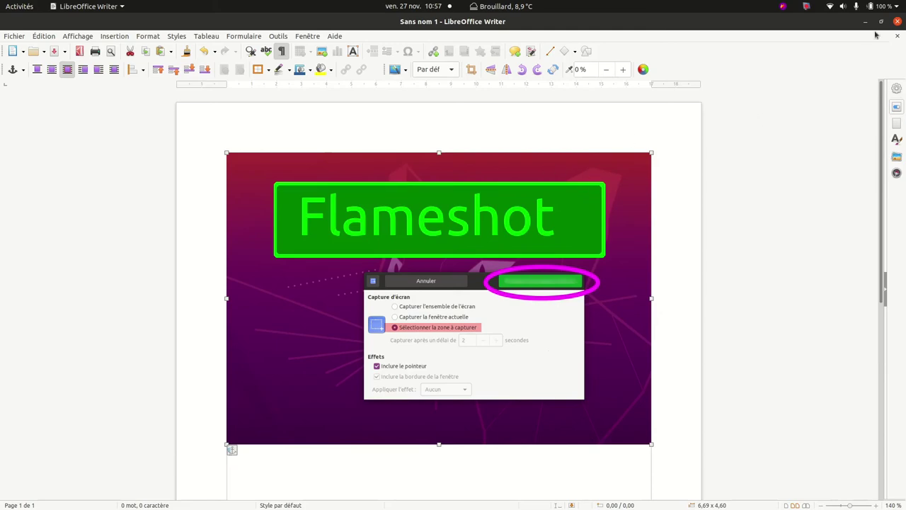
{"action": "left_click", "coordinate": [898, 21]}
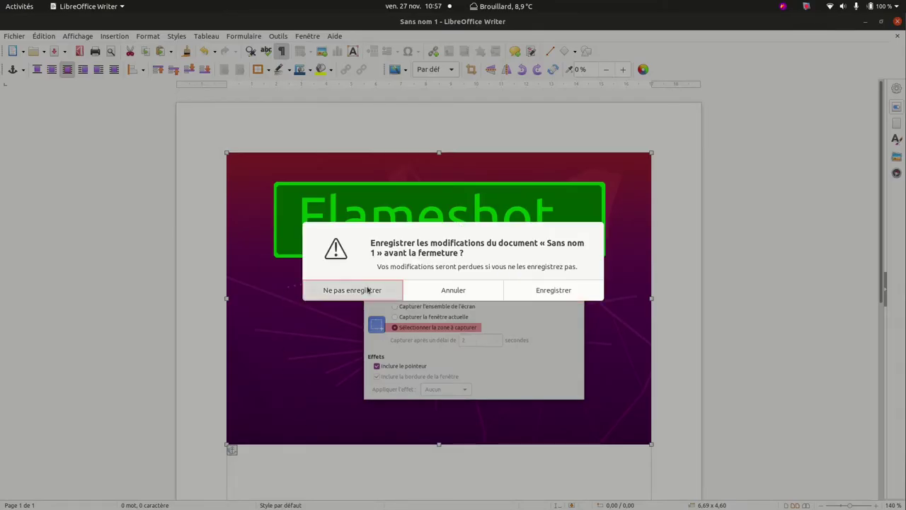
{"action": "left_click", "coordinate": [367, 290]}
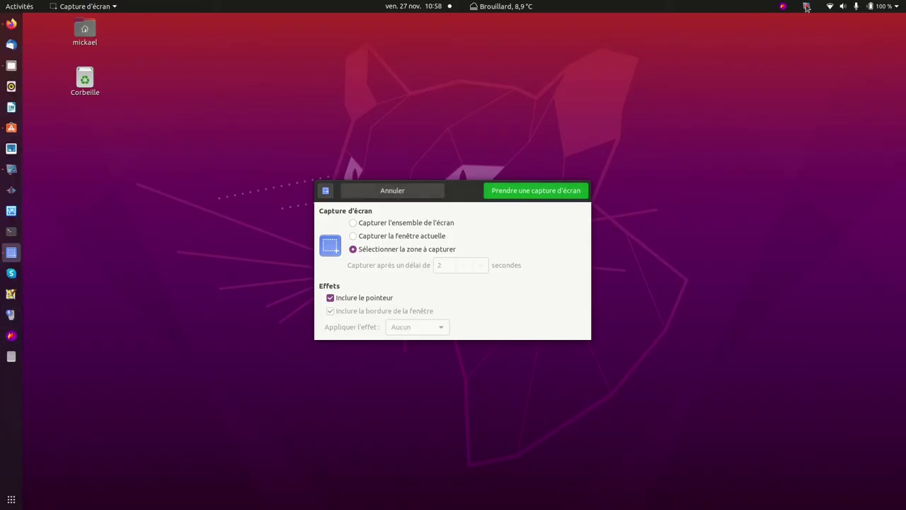
- Start a new Flameshot capture and select a region of about 1187 by 646 px around the Capture d'écran dialog
{"action": "left_click", "coordinate": [782, 7]}
{"action": "left_click", "coordinate": [776, 34]}
{"action": "left_click_drag", "start_coordinate": [158, 65], "coordinate": [774, 370]}
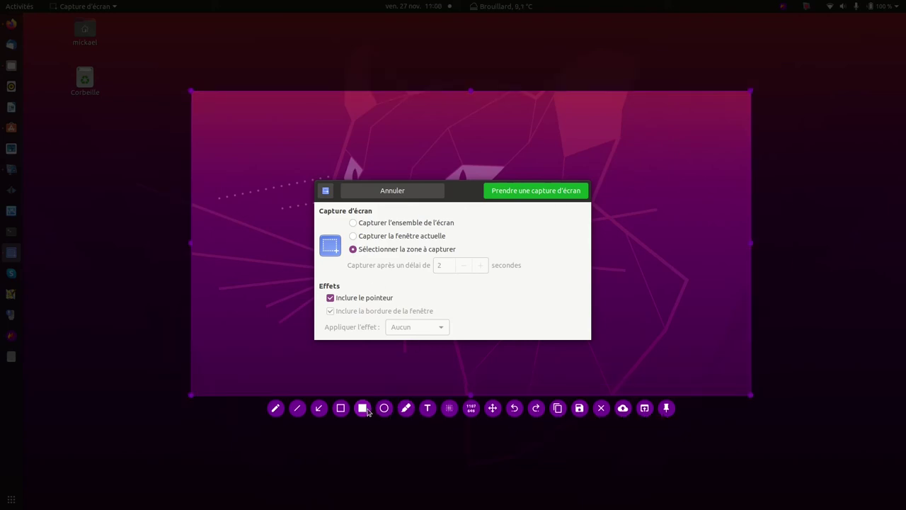
- Draw a dark green filled rectangle above the dialog, reduce the tool thickness and redraw it slightly larger over the first
{"action": "right_click", "coordinate": [343, 156]}
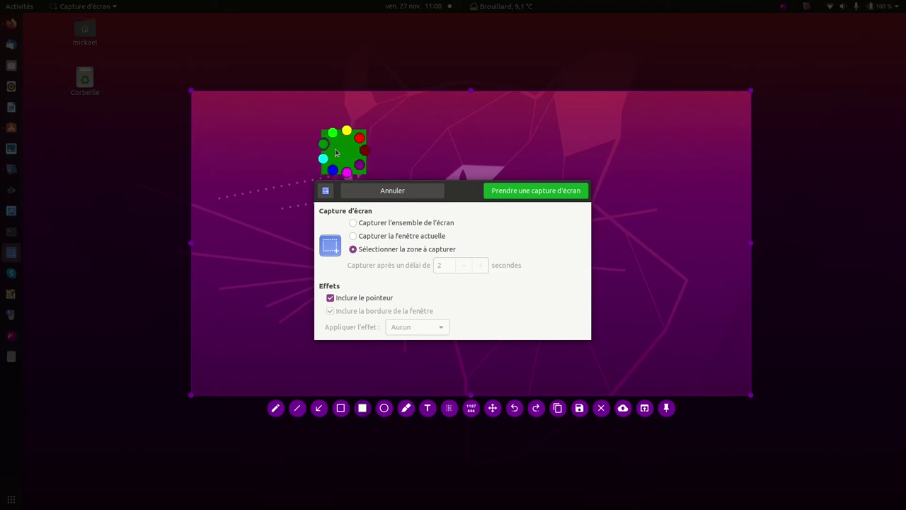
{"action": "left_click", "coordinate": [324, 149]}
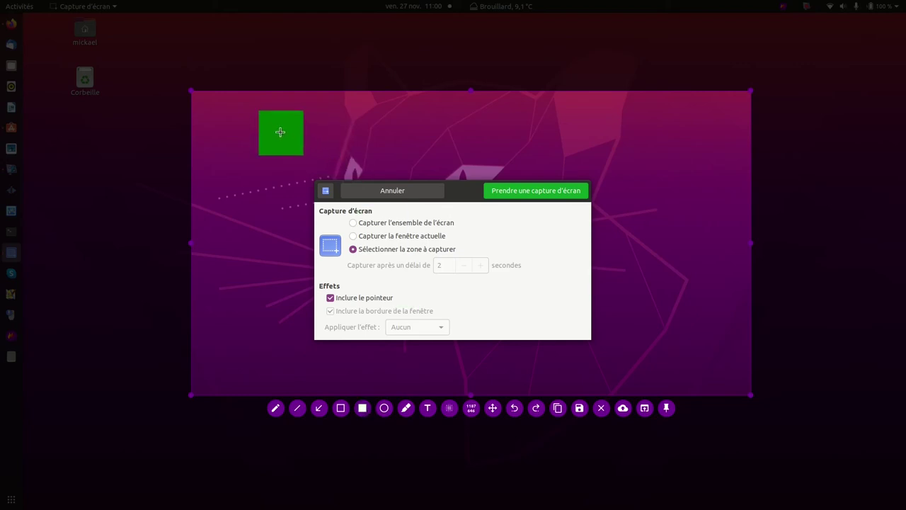
{"action": "mouse_move", "coordinate": [275, 129]}
{"action": "left_mouse_down"}
{"action": "mouse_move", "coordinate": [372, 151]}
{"action": "mouse_move", "coordinate": [640, 141]}
{"action": "left_mouse_up"}
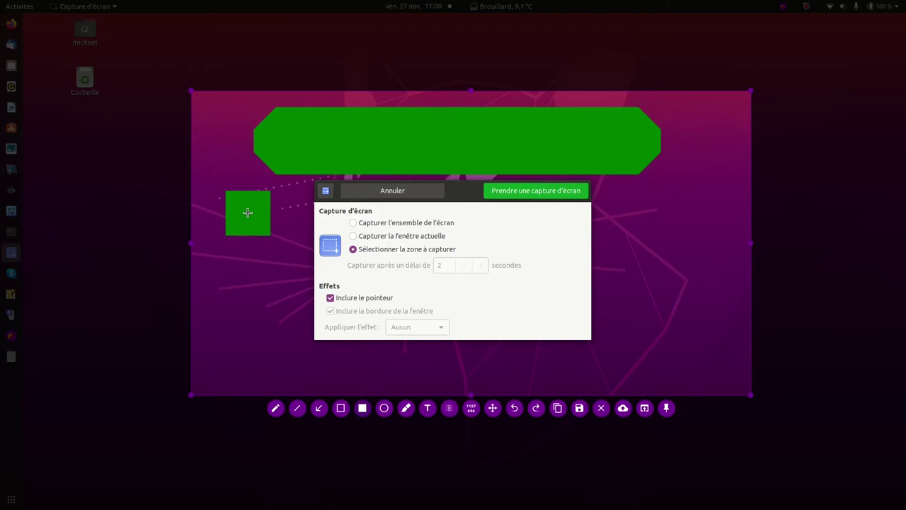
{"action": "scroll", "coordinate": [247, 212], "scroll_direction": "down", "scroll_amount": 6}
{"action": "scroll", "coordinate": [253, 216], "scroll_direction": "down", "scroll_amount": 20}
{"action": "scroll", "coordinate": [254, 216], "scroll_direction": "down", "scroll_amount": 20}
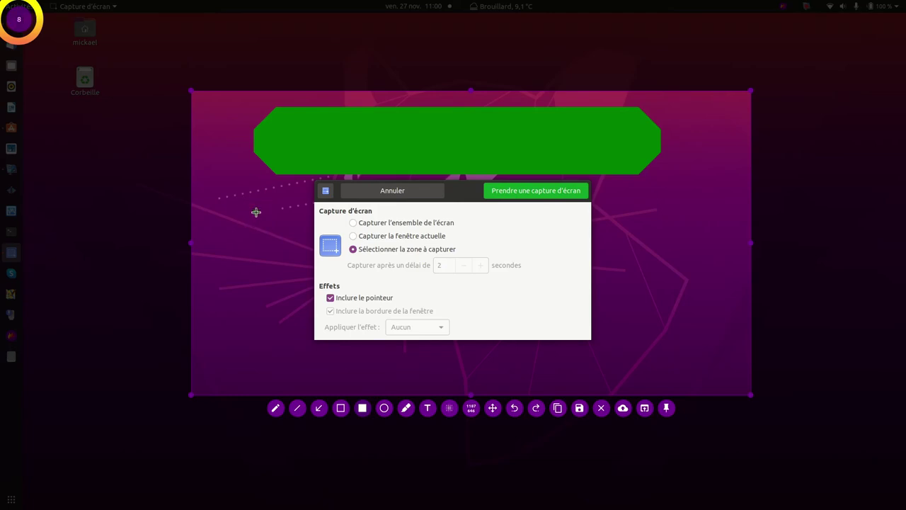
{"action": "left_click_drag", "start_coordinate": [247, 115], "coordinate": [661, 176]}
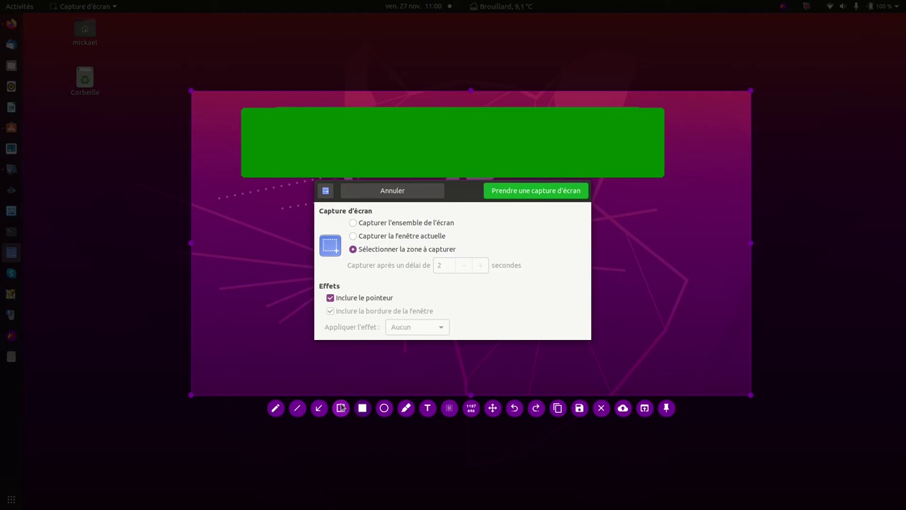
- Outline the filled rectangle in bright green and add the enlarged text "Flameshot" inside it
{"action": "right_click", "coordinate": [289, 190]}
{"action": "left_click_drag", "start_coordinate": [238, 106], "coordinate": [666, 177]}
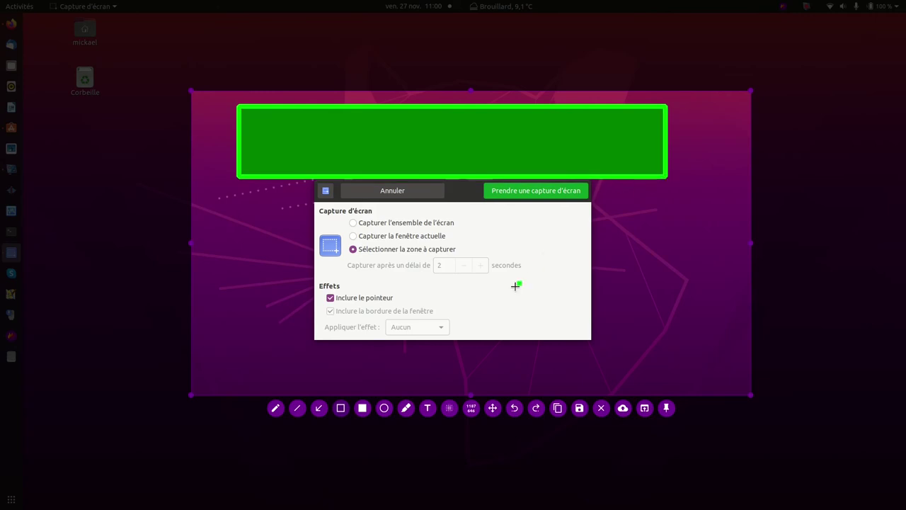
{"action": "left_click", "coordinate": [429, 407]}
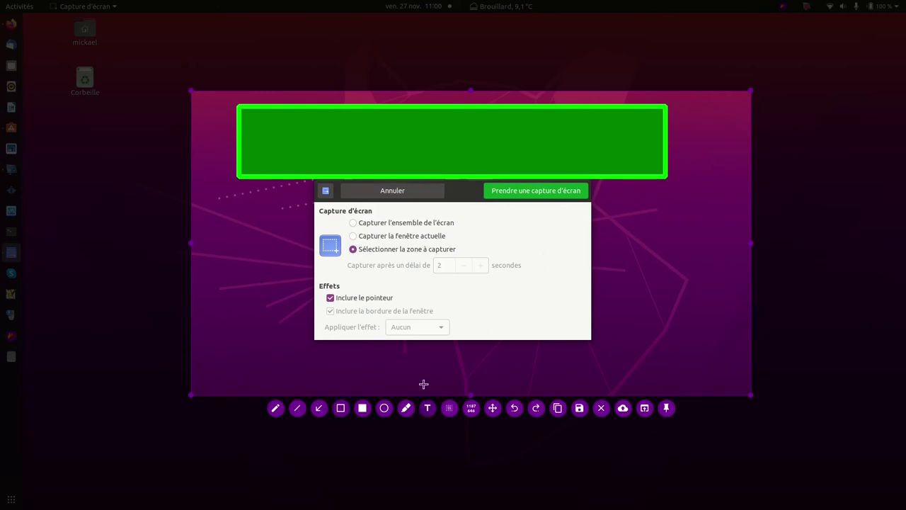
{"action": "left_click", "coordinate": [262, 112]}
{"action": "type", "text": "Flameshot"}
{"action": "scroll", "coordinate": [309, 163], "scroll_direction": "up", "scroll_amount": 20}
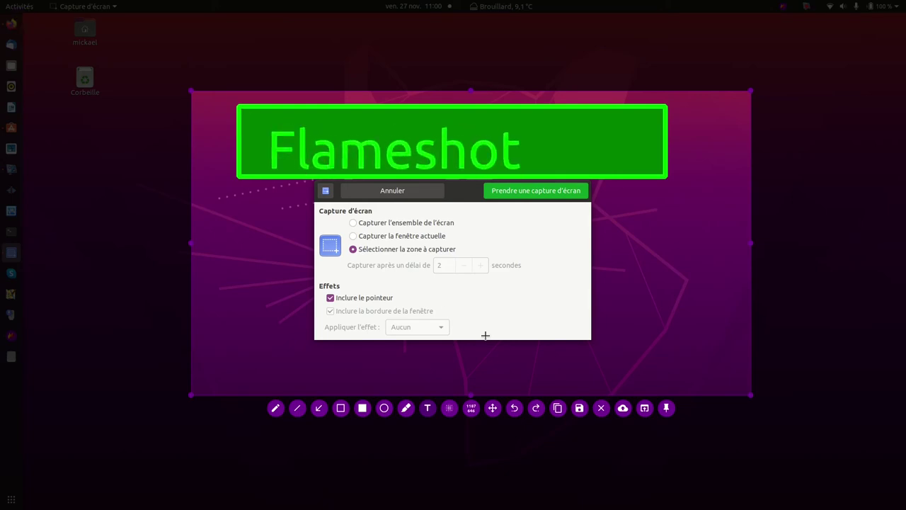
- Save the capture in the Images folder as Capture flameshot.png, replacing the existing file
{"action": "left_click", "coordinate": [579, 407]}
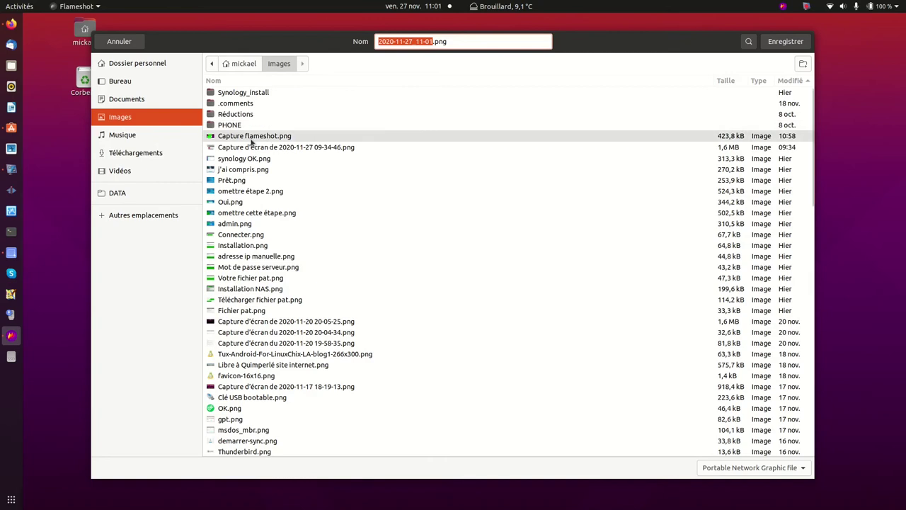
{"action": "left_click", "coordinate": [256, 137]}
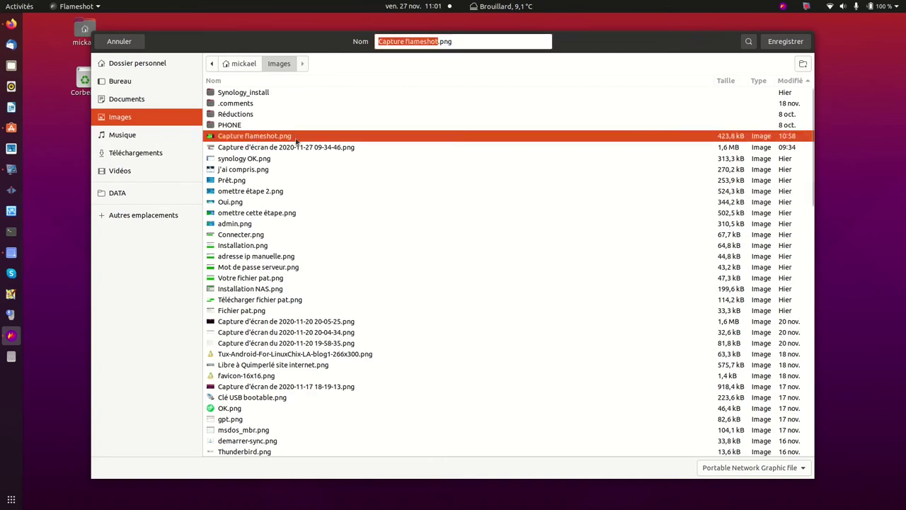
{"action": "left_click", "coordinate": [795, 43]}
{"action": "left_click", "coordinate": [524, 287]}
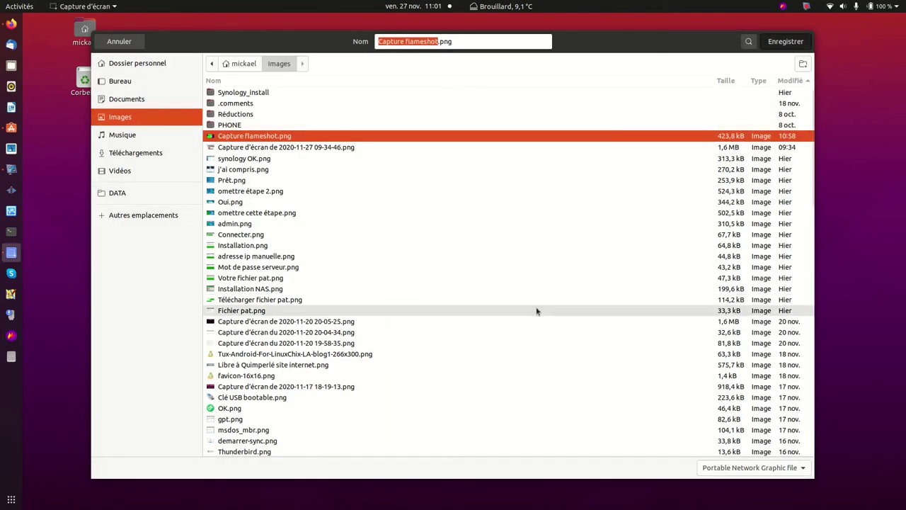
- Open Capture flameshot.png from the Images folder in the file manager and view it in a maximised window
{"action": "left_click", "coordinate": [15, 65]}
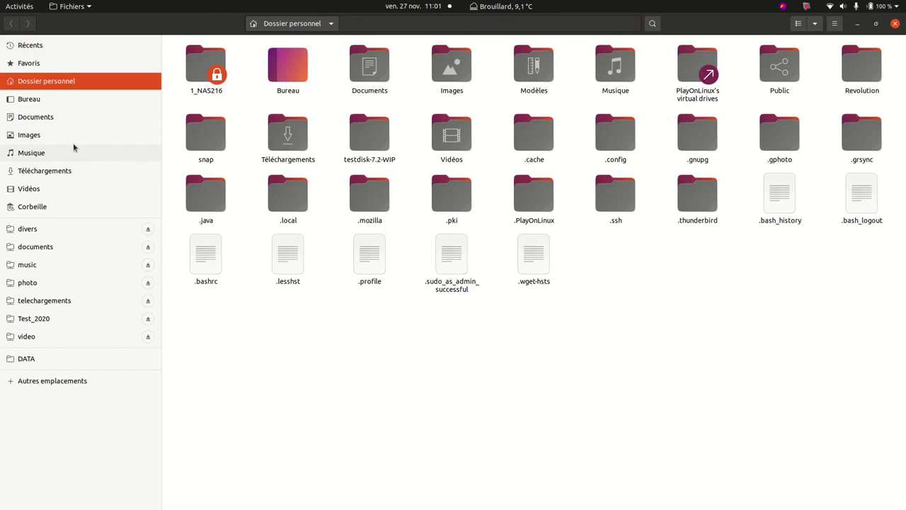
{"action": "left_click", "coordinate": [35, 139]}
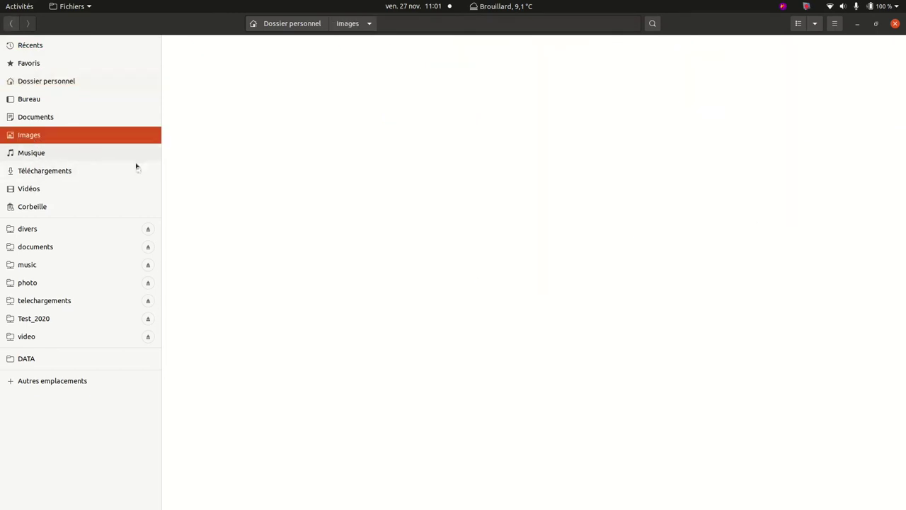
{"action": "double_click", "coordinate": [532, 91]}
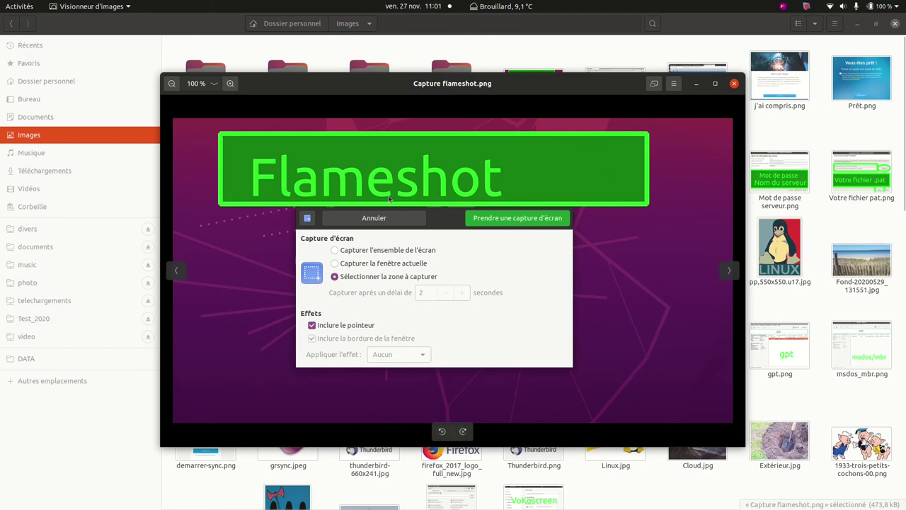
{"action": "left_click", "coordinate": [715, 84]}
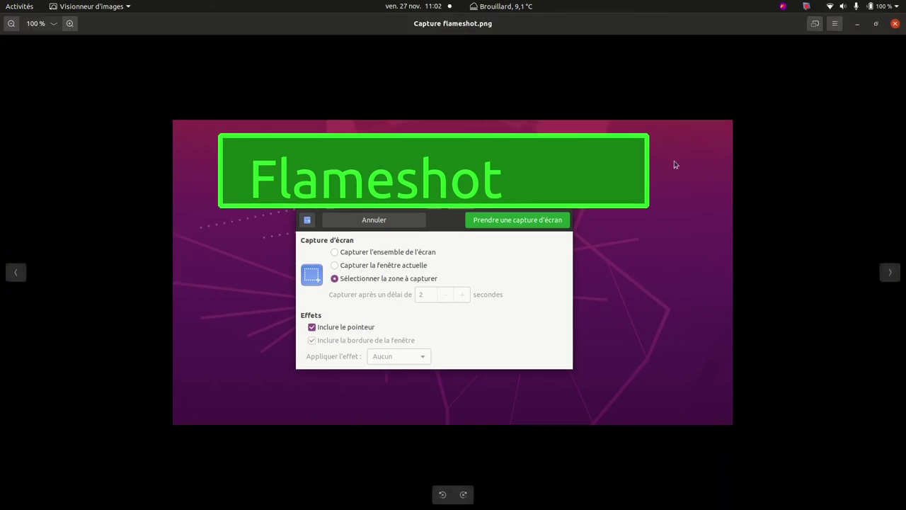
- Start a new Flameshot capture over the displayed image and adjust the region to about 1065 by 649 px
{"action": "left_click", "coordinate": [785, 9]}
{"action": "left_click", "coordinate": [781, 34]}
{"action": "left_click_drag", "start_coordinate": [162, 90], "coordinate": [686, 424]}
{"action": "left_click_drag", "start_coordinate": [425, 89], "coordinate": [428, 118]}
{"action": "left_click_drag", "start_coordinate": [158, 264], "coordinate": [184, 270]}
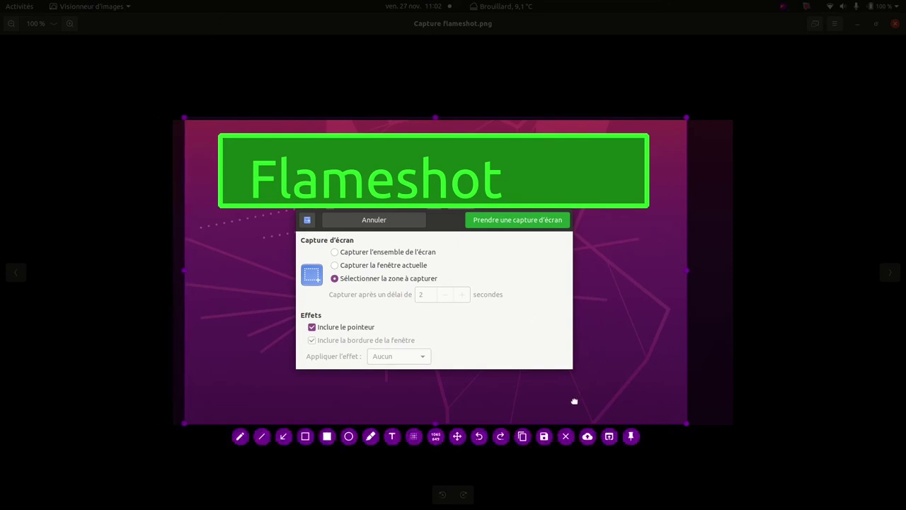
- Reduce the Circle tool's thickness to about 38 and draw a green ellipse around the screenshot dialog's options
{"action": "left_click", "coordinate": [347, 439]}
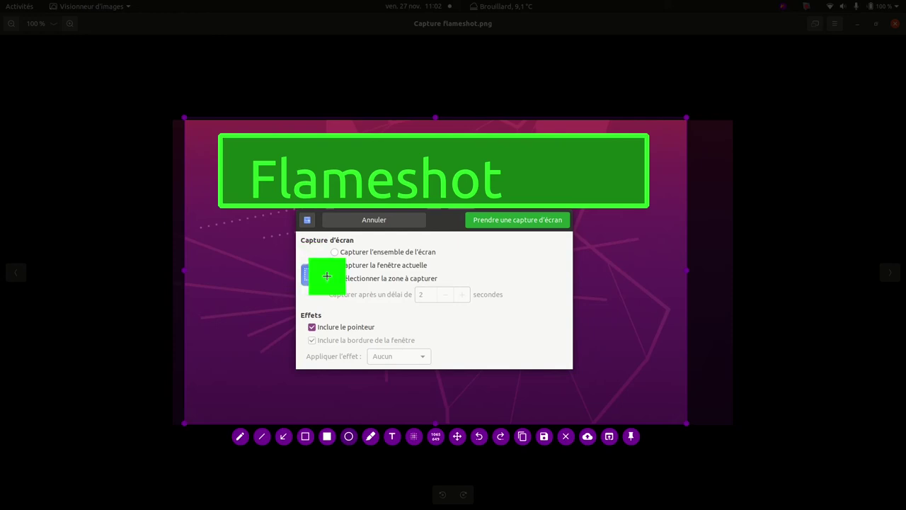
{"action": "scroll", "coordinate": [325, 276], "scroll_direction": "down", "scroll_amount": 2}
{"action": "scroll", "coordinate": [326, 276], "scroll_direction": "down", "scroll_amount": 20}
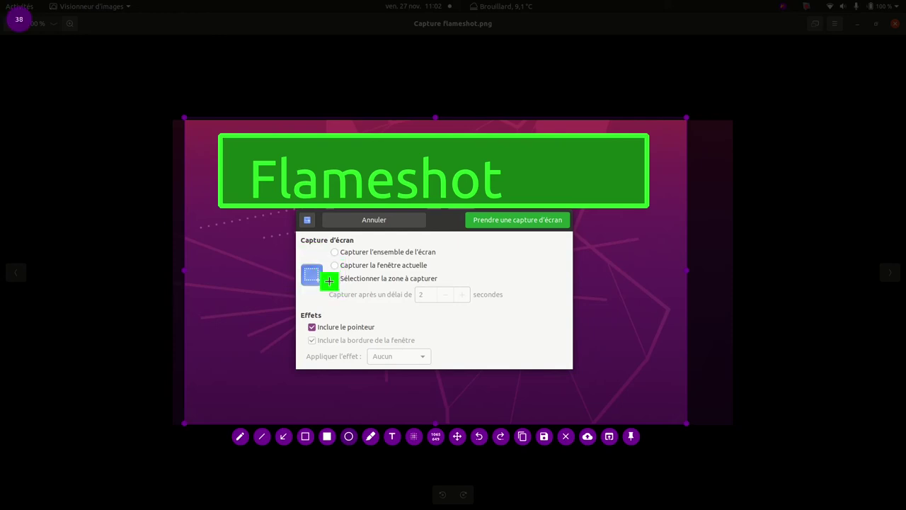
{"action": "left_click_drag", "start_coordinate": [298, 239], "coordinate": [564, 354]}
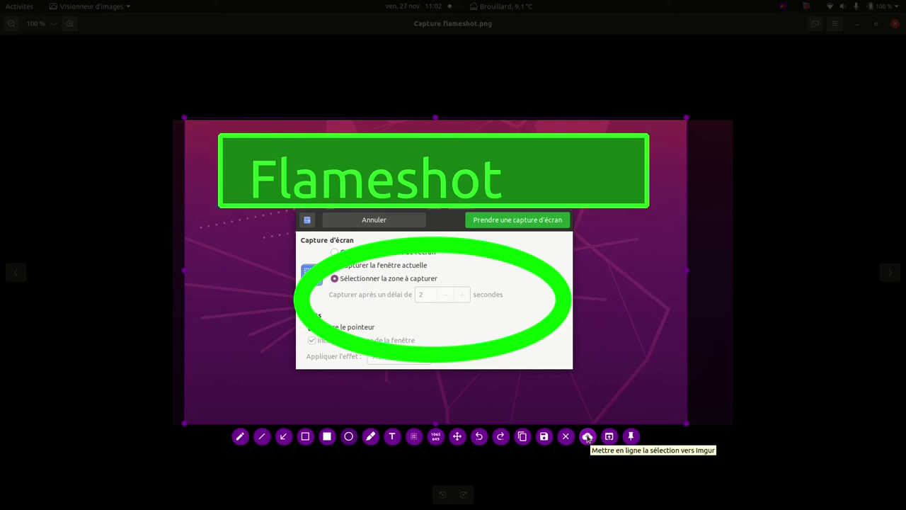
- Upload the annotated capture to Imgur and open its URL in the web browser
{"action": "left_click", "coordinate": [587, 436]}
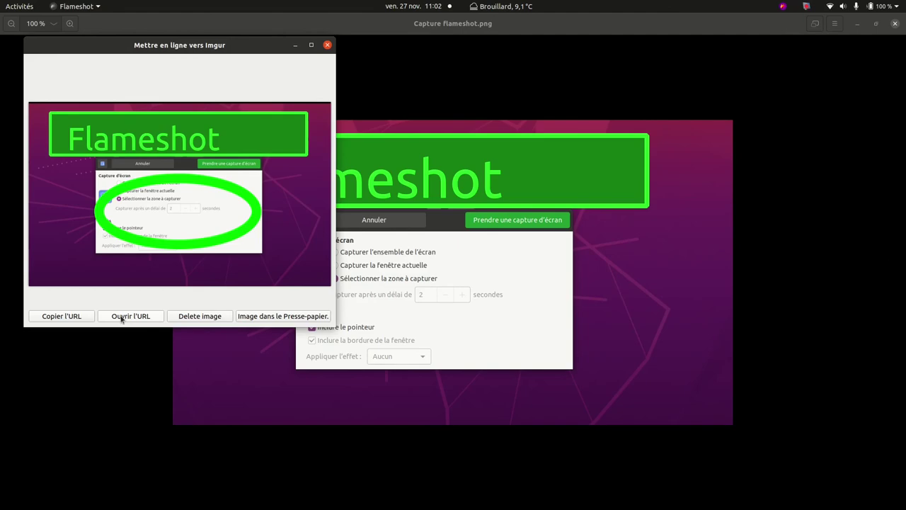
{"action": "left_click", "coordinate": [130, 315]}
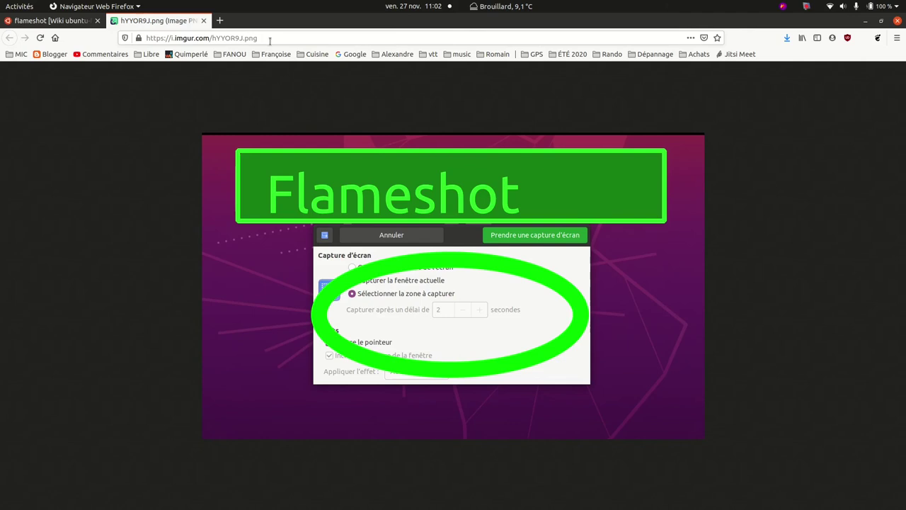
- Open the Imgur site from the Flameshot wiki page, look over its home page and return to the uploaded image
{"action": "left_click", "coordinate": [37, 21]}
{"action": "scroll", "coordinate": [206, 223], "scroll_direction": "up", "scroll_amount": 3}
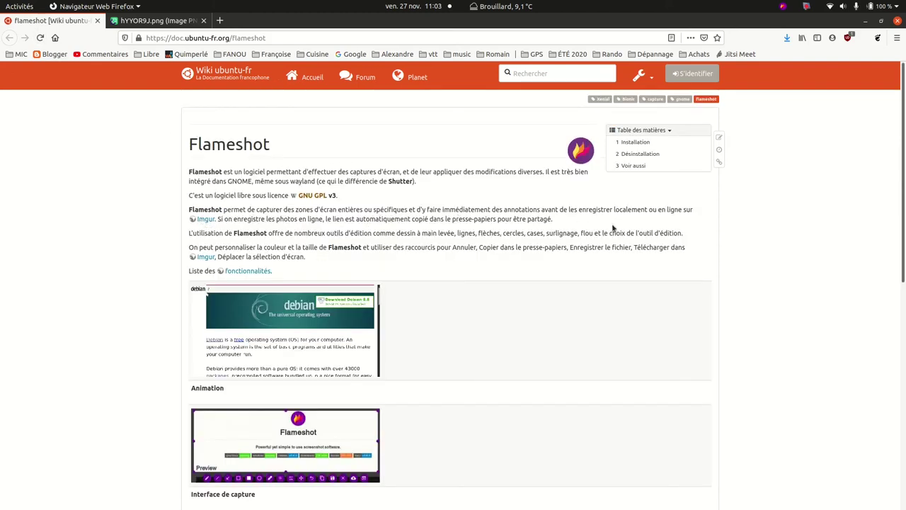
{"action": "left_click", "coordinate": [205, 219]}
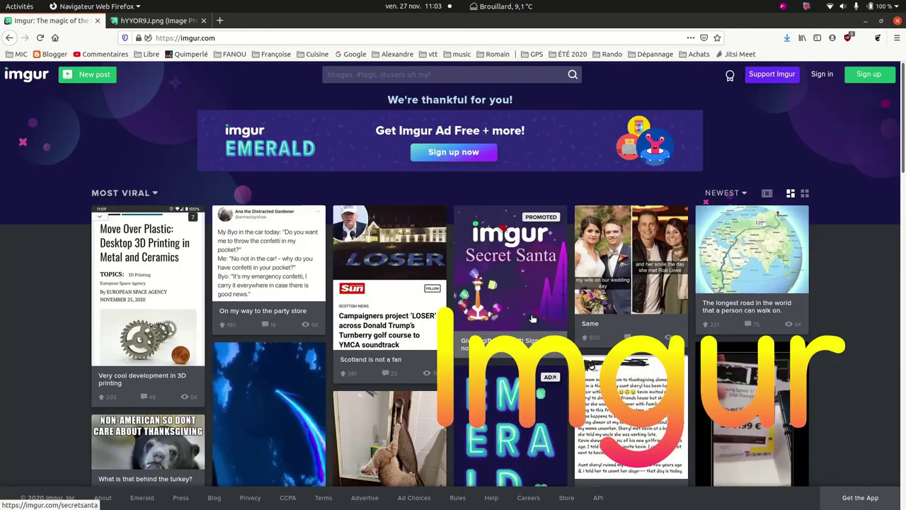
{"action": "scroll", "coordinate": [533, 318], "scroll_direction": "down", "scroll_amount": 4}
{"action": "scroll", "coordinate": [407, 393], "scroll_direction": "up", "scroll_amount": 3}
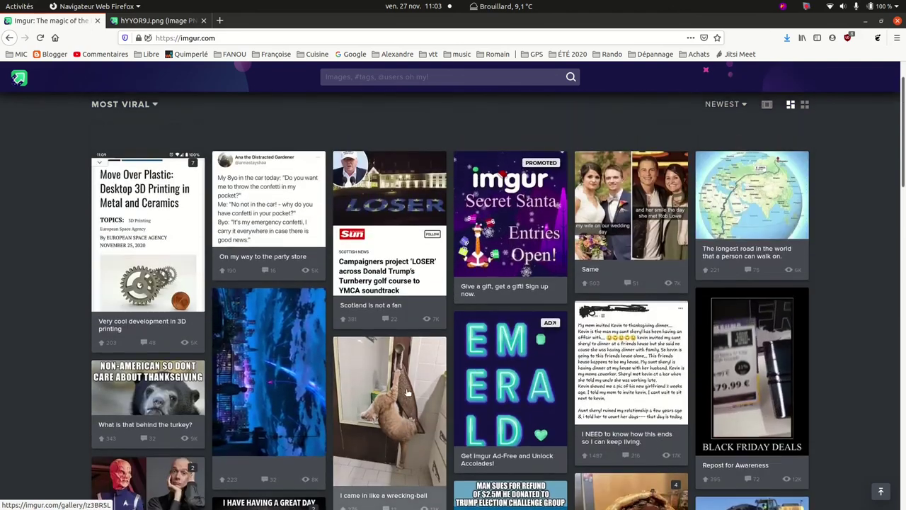
{"action": "scroll", "coordinate": [407, 393], "scroll_direction": "up", "scroll_amount": 2}
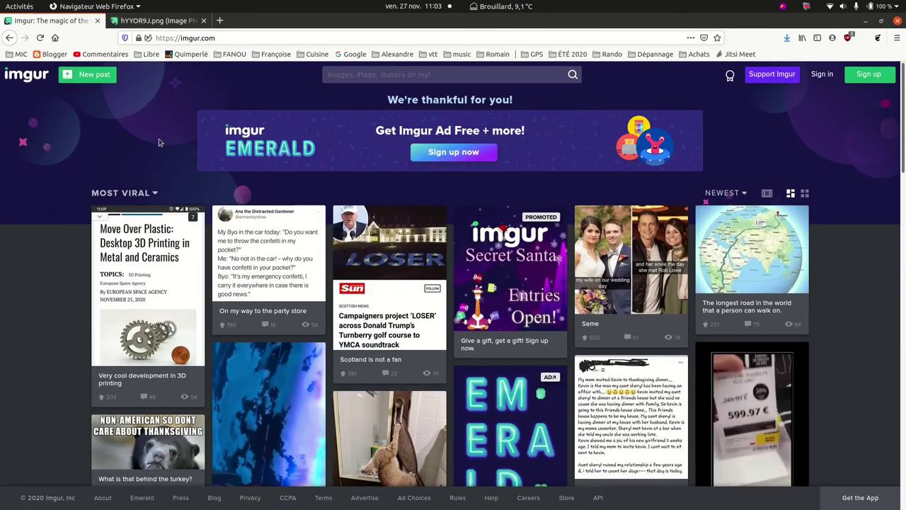
{"action": "left_click", "coordinate": [162, 22]}
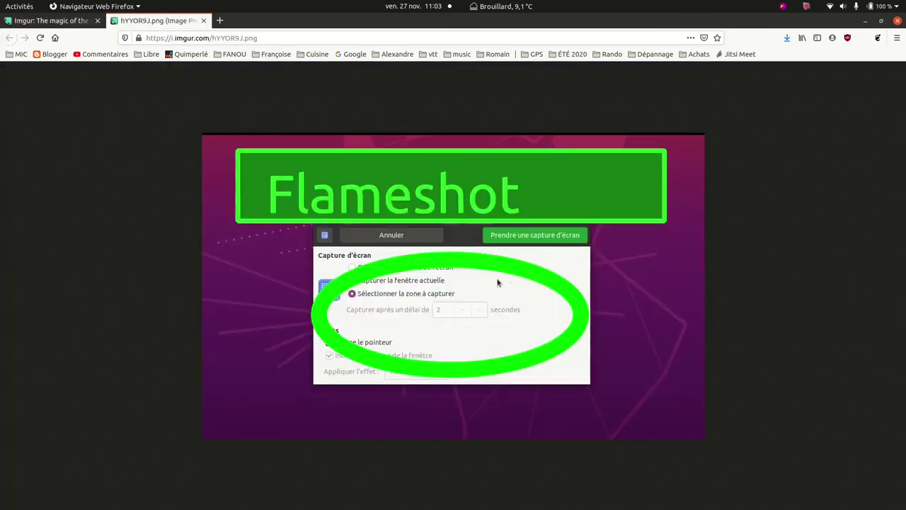
- Copy the image from the Imgur upload window to the clipboard and paste it into a new LibreOffice Writer document
{"action": "left_click", "coordinate": [10, 337]}
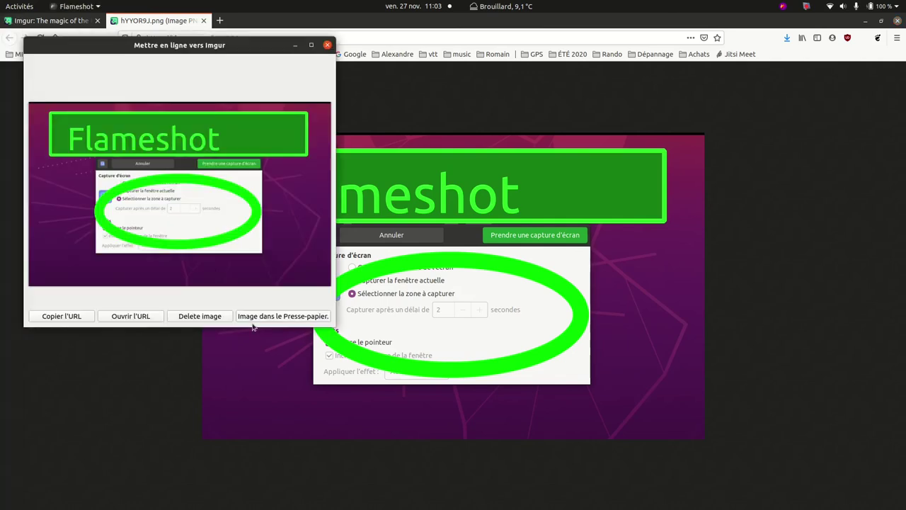
{"action": "left_click", "coordinate": [295, 318]}
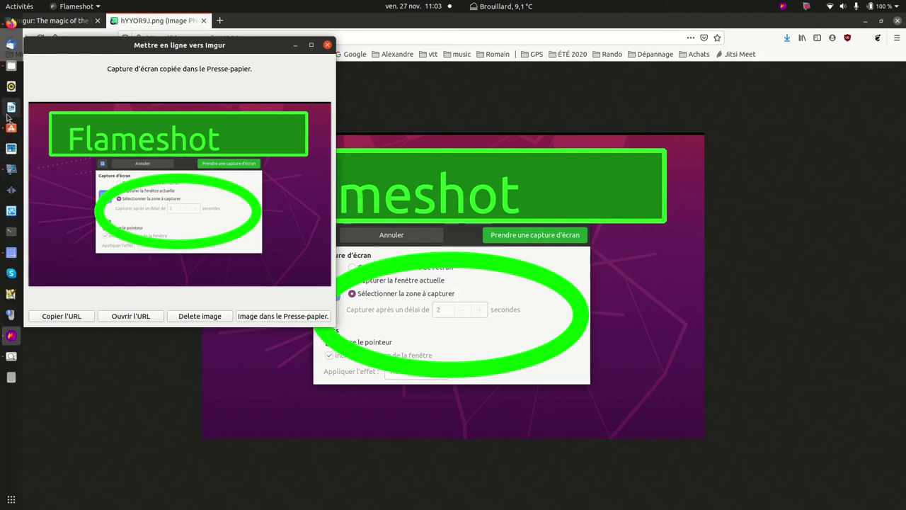
{"action": "left_click", "coordinate": [12, 107]}
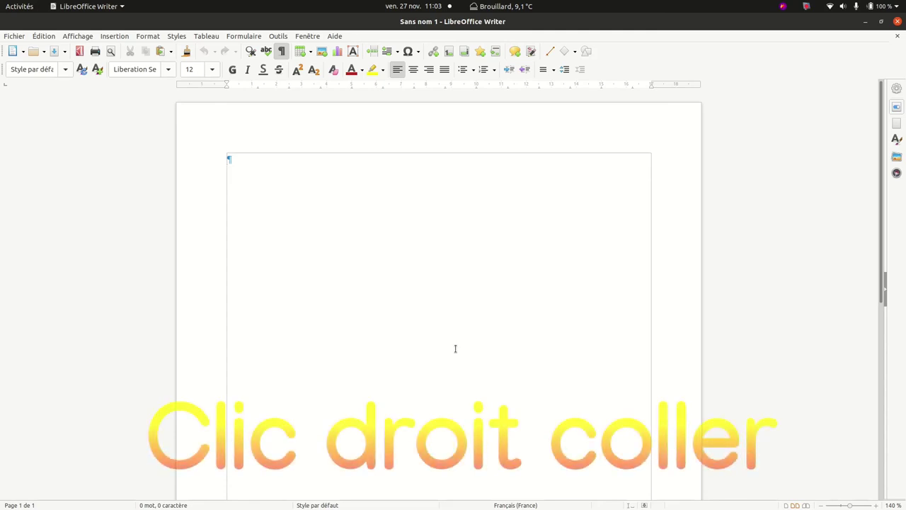
{"action": "key", "text": "ctrl+v"}
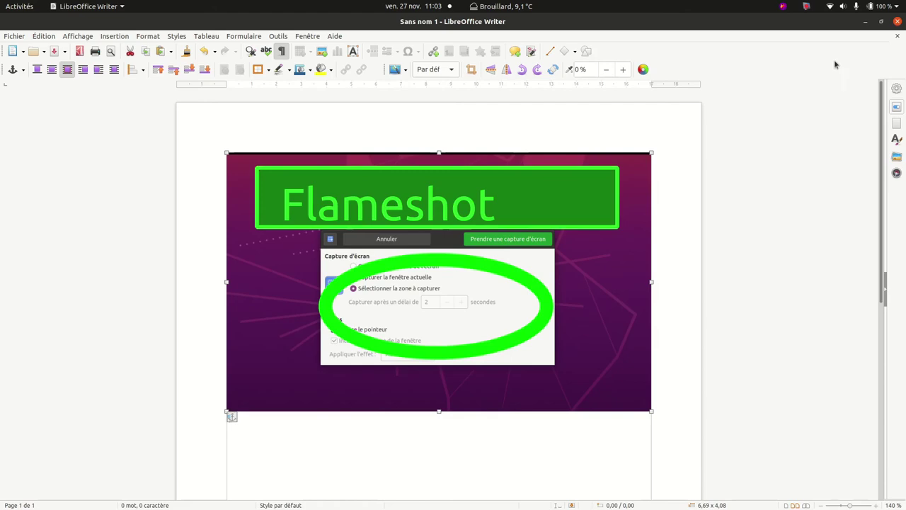
- Close the Writer document without saving, and clear the desktop by closing the image viewer showing Capture flameshot.png
{"action": "left_click", "coordinate": [898, 22]}
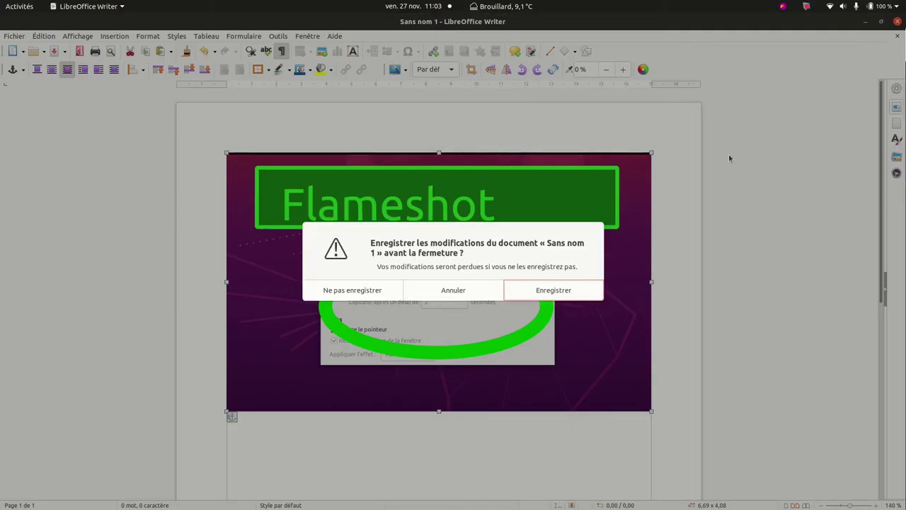
{"action": "left_click", "coordinate": [345, 290]}
{"action": "left_click", "coordinate": [357, 105]}
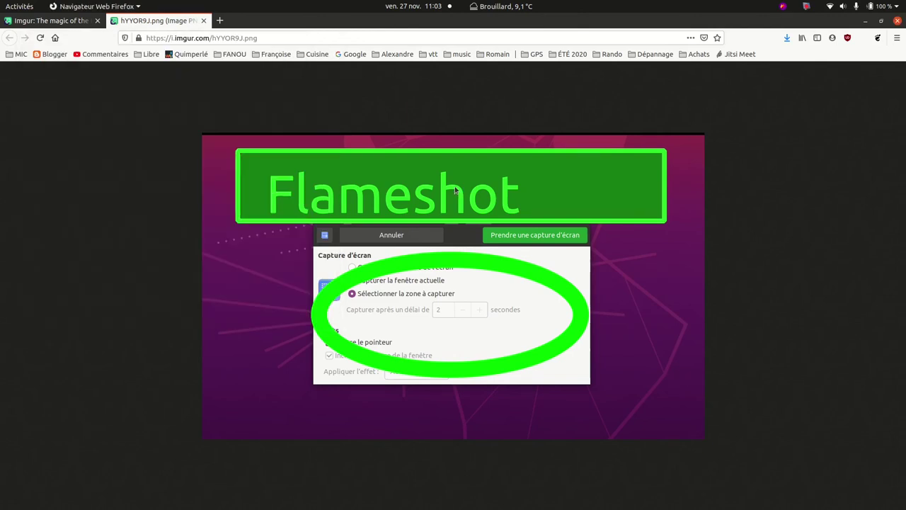
{"action": "key", "text": "alt+Tab"}
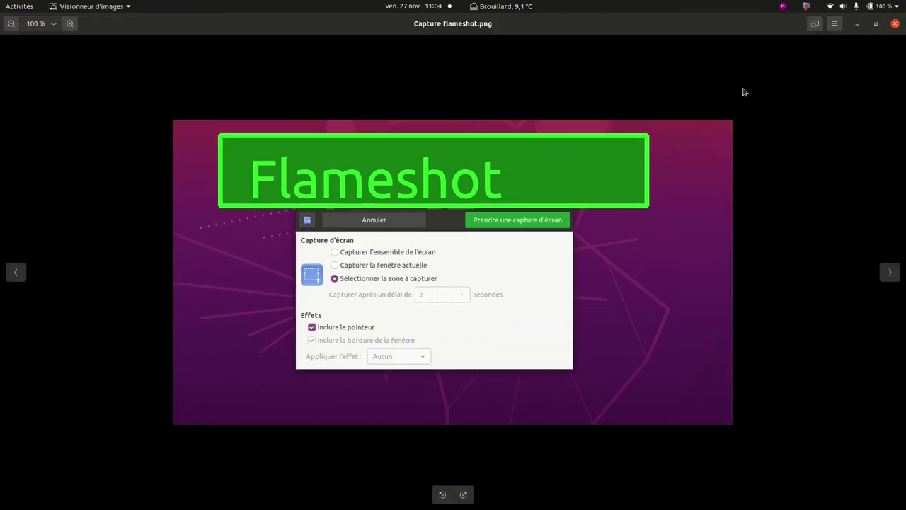
{"action": "left_click", "coordinate": [896, 24]}
{"action": "left_click", "coordinate": [894, 21]}
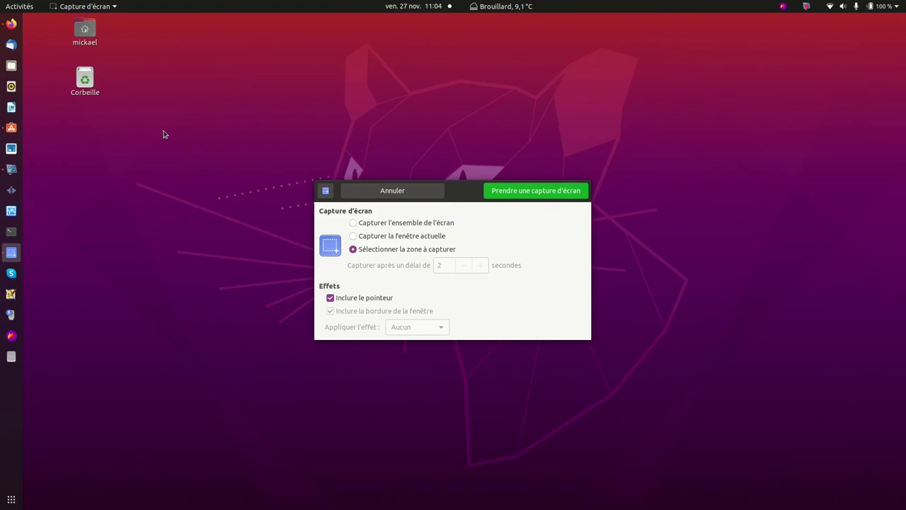
- Install the second Flameshot entry, source latest/stable, from Ubuntu Software, authenticating with the account password
{"action": "left_click", "coordinate": [13, 129]}
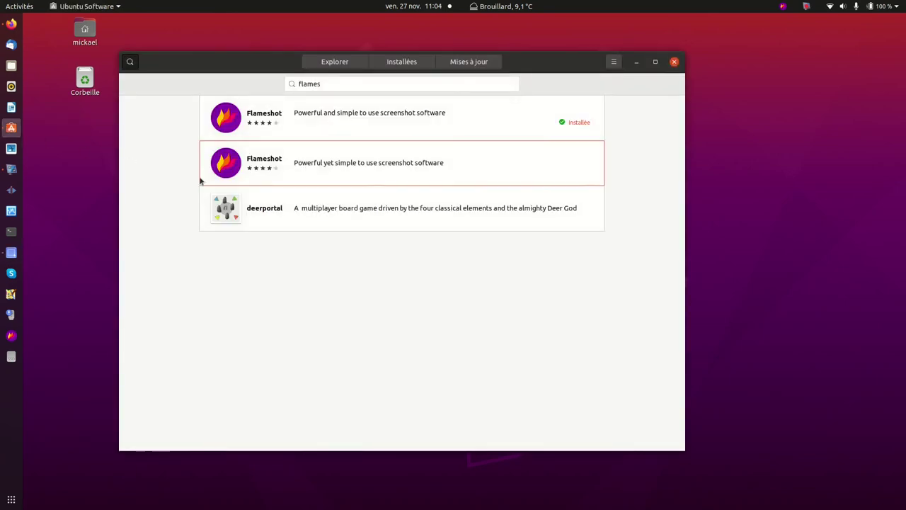
{"action": "left_click", "coordinate": [262, 174]}
{"action": "left_click", "coordinate": [238, 138]}
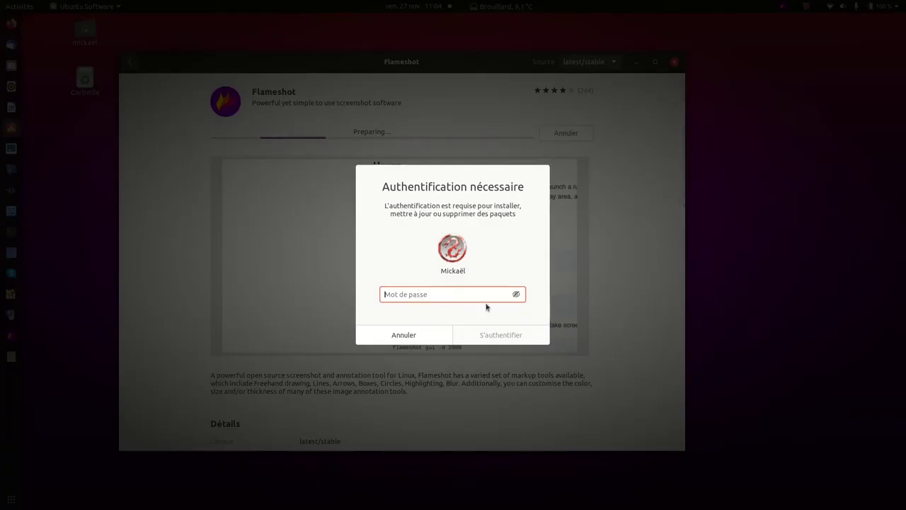
{"action": "type", "text": "********"}
{"action": "key", "text": "Return"}
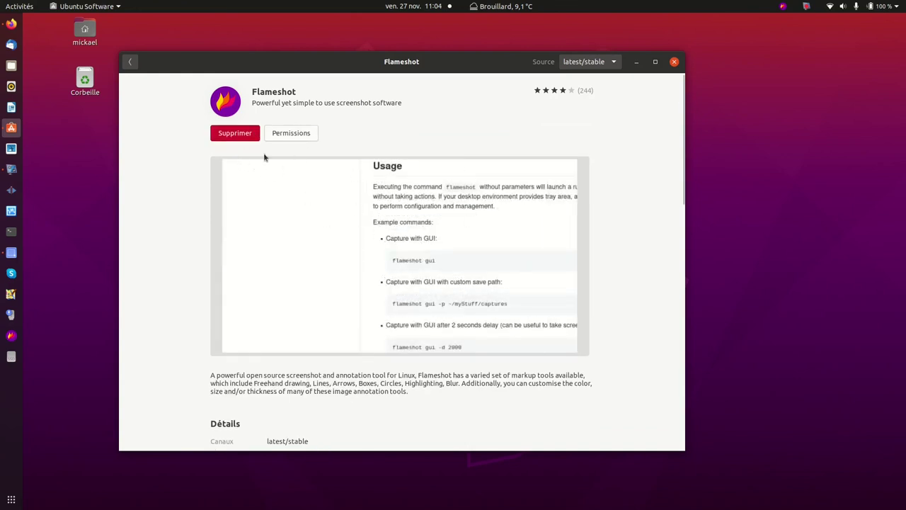
- Review the permissions of the newly installed Flameshot package and close Ubuntu Software
{"action": "left_click", "coordinate": [300, 136]}
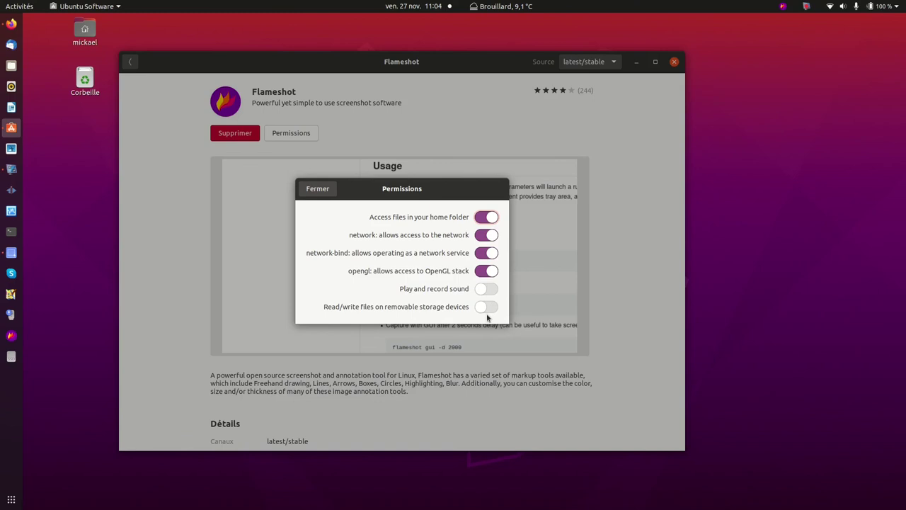
{"action": "left_click", "coordinate": [331, 189]}
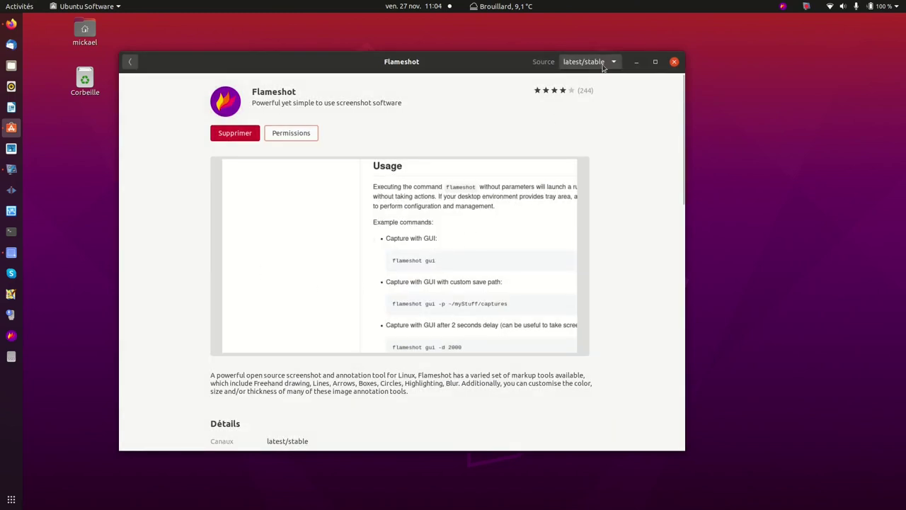
{"action": "left_click", "coordinate": [674, 63]}
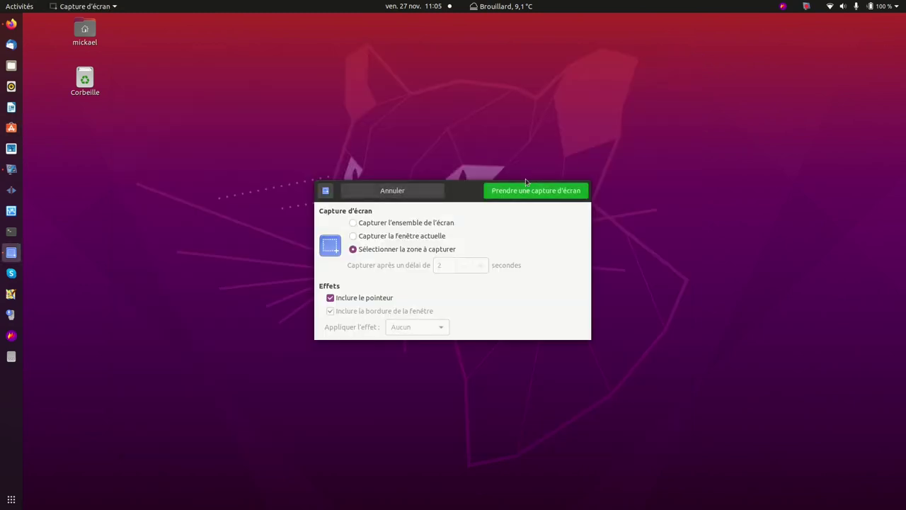
- Search the installed applications for "flame" and add Flameshot (Snappy Edition) to the favourites
{"action": "left_click", "coordinate": [21, 9]}
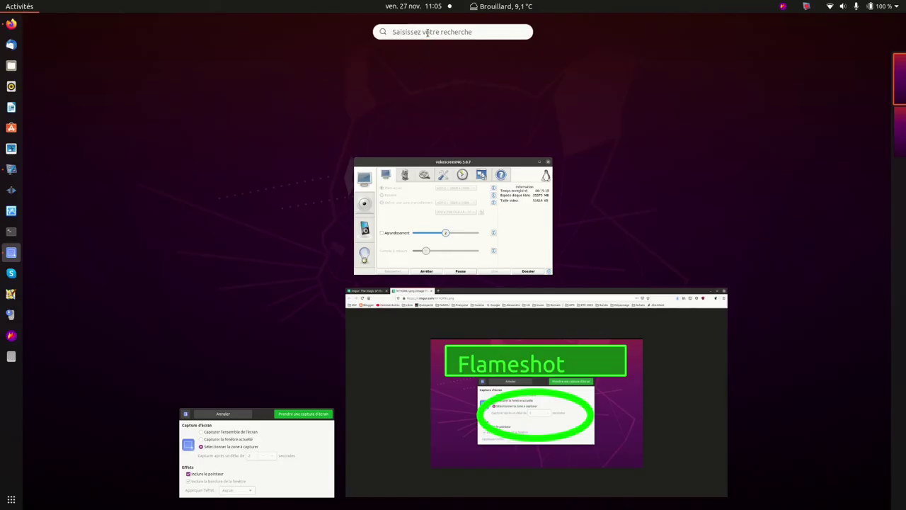
{"action": "type", "text": "flame"}
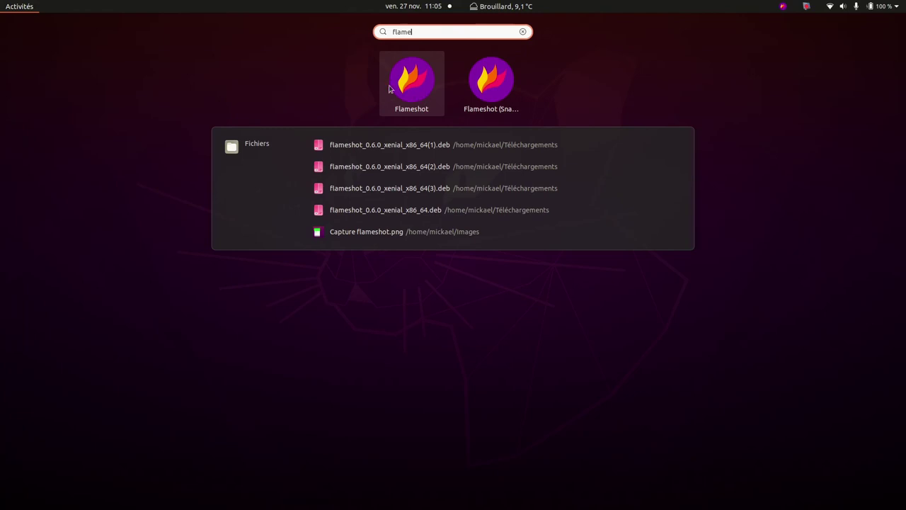
{"action": "right_click", "coordinate": [494, 91]}
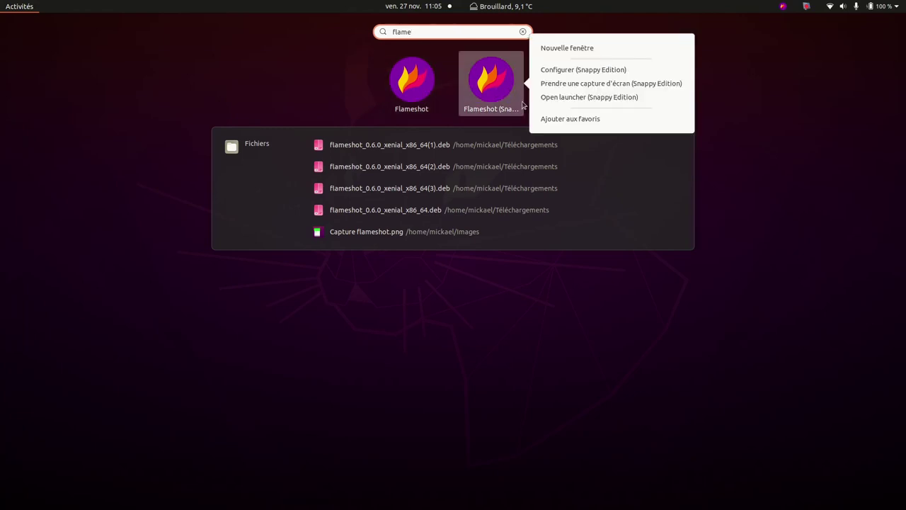
{"action": "left_click", "coordinate": [544, 119]}
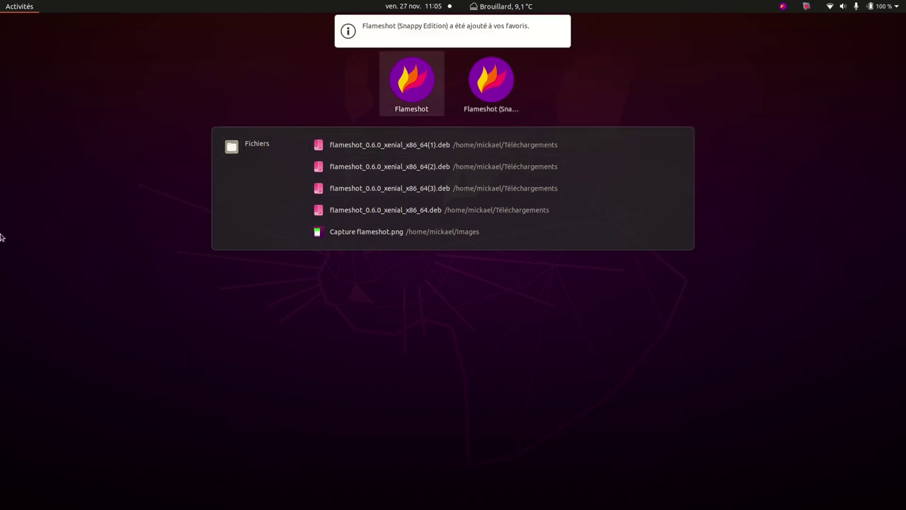
{"action": "left_click", "coordinate": [12, 7]}
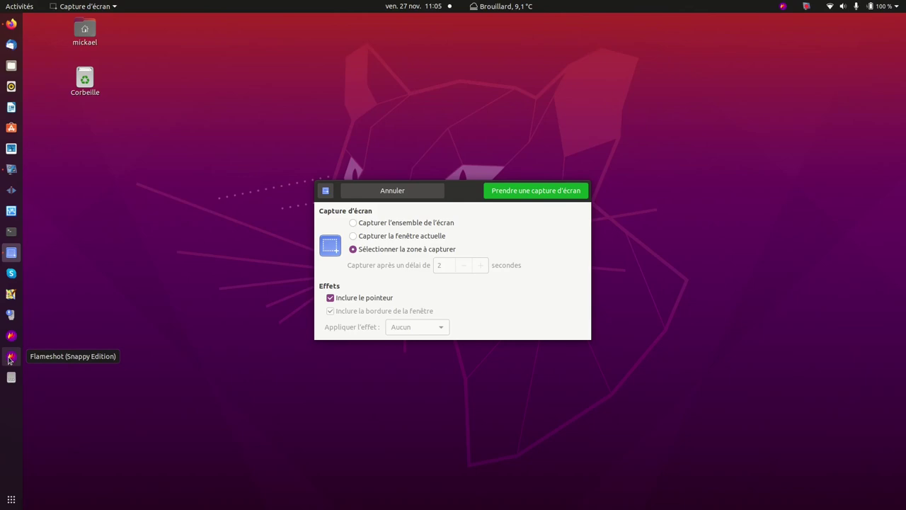
- Launch Flameshot (Snappy Edition) and take a screenshot of a region about 1232 by 588 px around the screenshot dialog
{"action": "left_click", "coordinate": [10, 357]}
{"action": "left_click", "coordinate": [759, 6]}
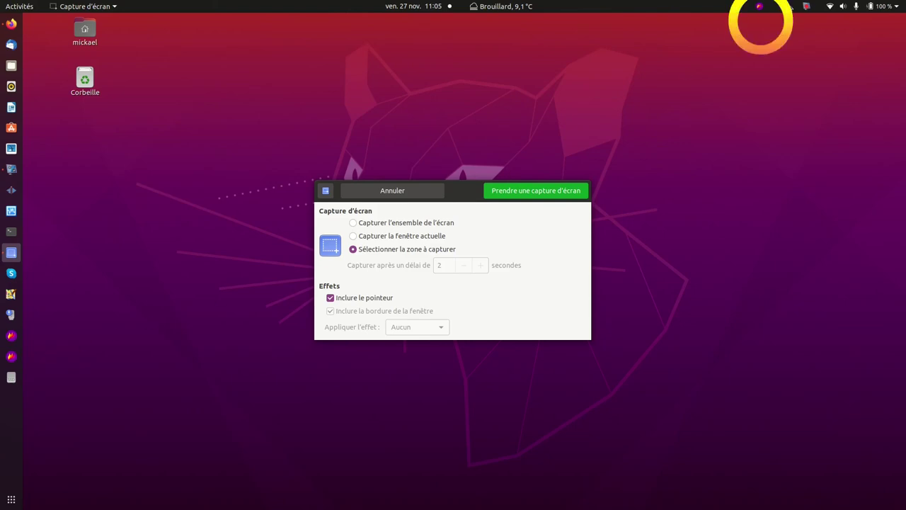
{"action": "left_click", "coordinate": [759, 6]}
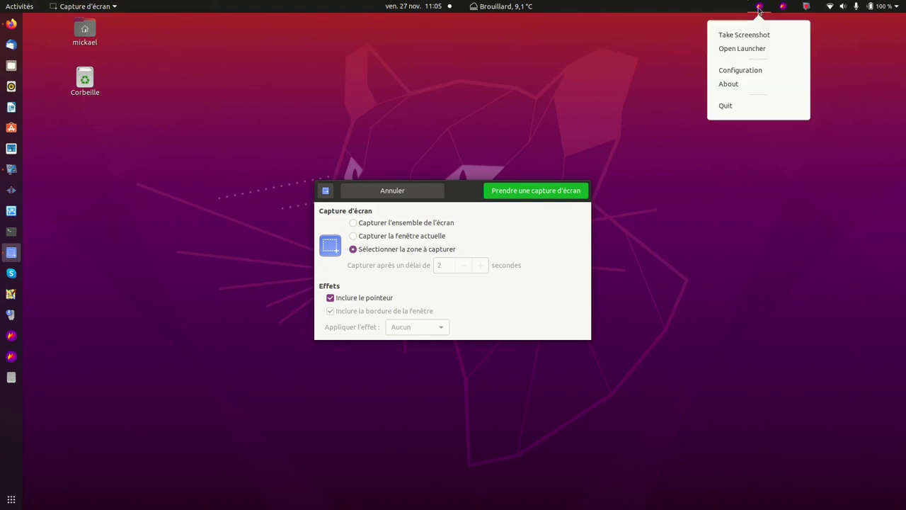
{"action": "left_click", "coordinate": [733, 36]}
{"action": "mouse_move", "coordinate": [150, 94]}
{"action": "left_mouse_down"}
{"action": "mouse_move", "coordinate": [150, 158]}
{"action": "mouse_move", "coordinate": [369, 329]}
{"action": "mouse_move", "coordinate": [677, 373]}
{"action": "mouse_move", "coordinate": [733, 371]}
{"action": "left_mouse_up"}
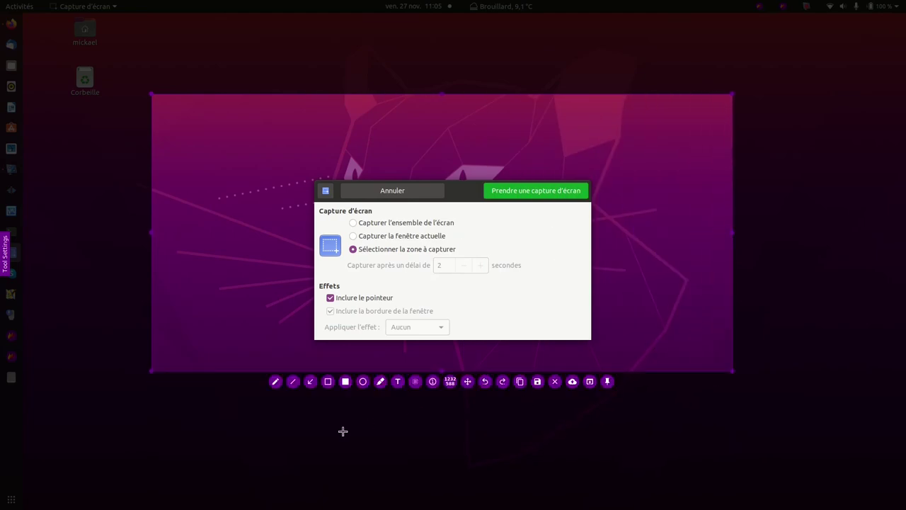
- Place numbered markers 1 to 4 at size 53 near the four corners of the capture: upper left, upper right, lower left, lower right
{"action": "left_click", "coordinate": [433, 382]}
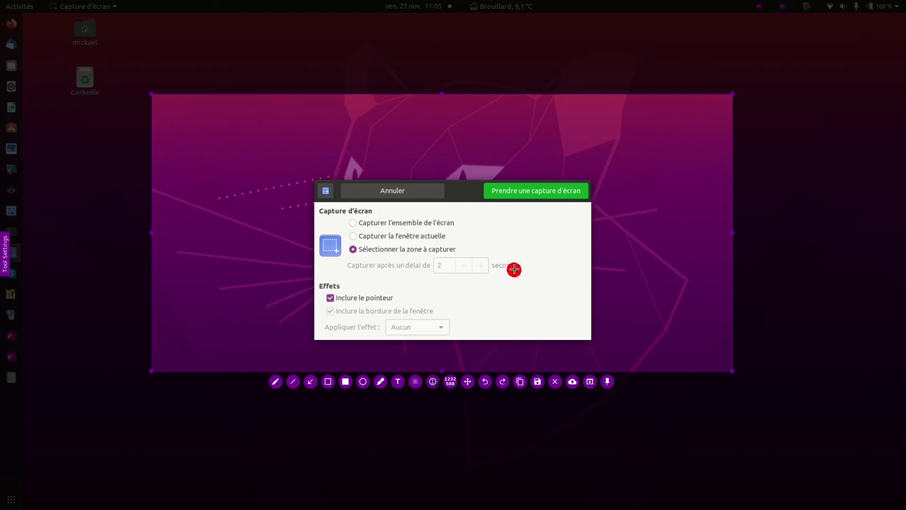
{"action": "left_click", "coordinate": [475, 235]}
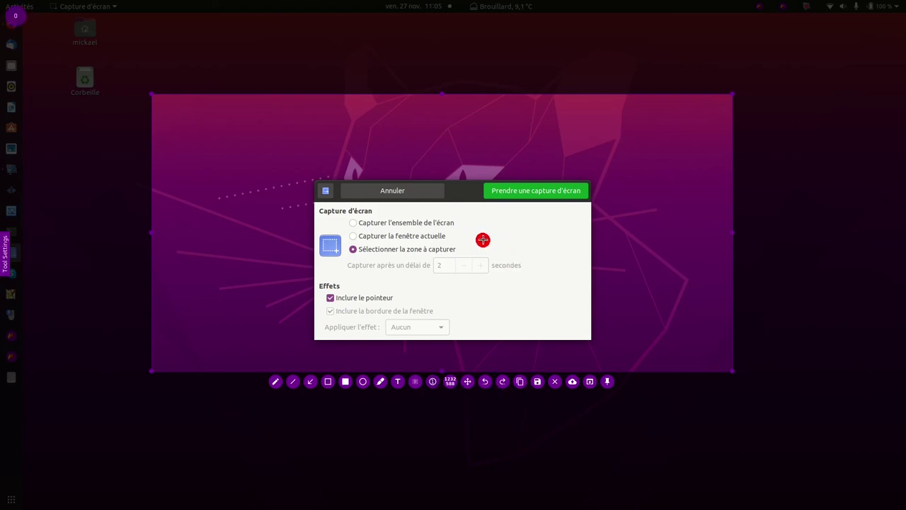
{"action": "scroll", "coordinate": [485, 234], "scroll_direction": "up", "scroll_amount": 15}
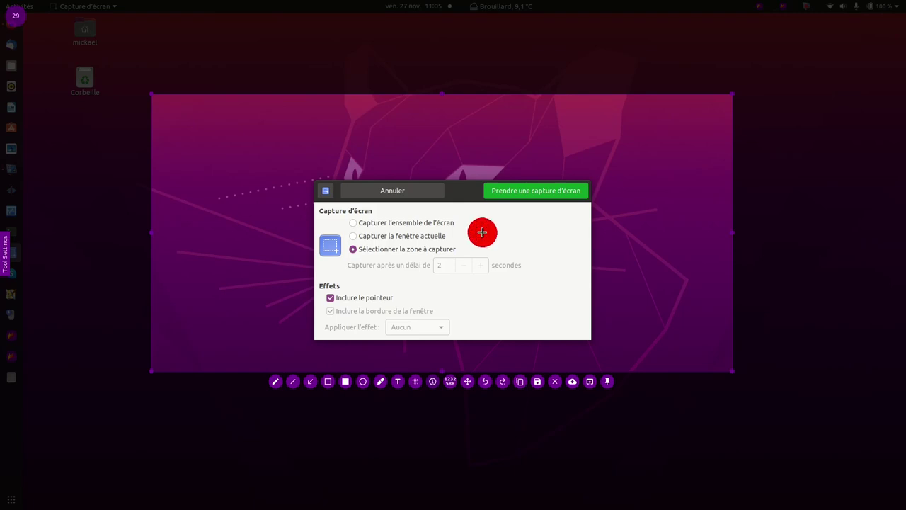
{"action": "scroll", "coordinate": [485, 234], "scroll_direction": "up", "scroll_amount": 8}
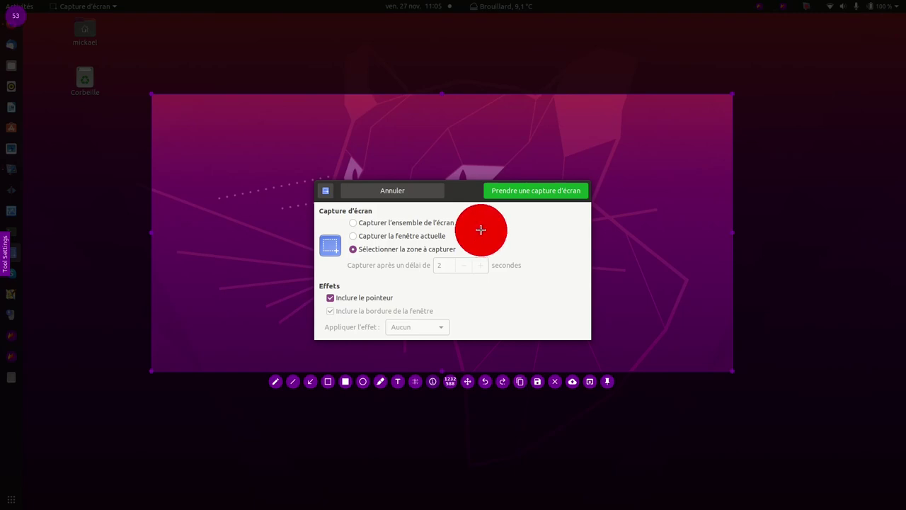
{"action": "left_click", "coordinate": [216, 137]}
{"action": "left_click", "coordinate": [673, 138]}
{"action": "left_click", "coordinate": [207, 317]}
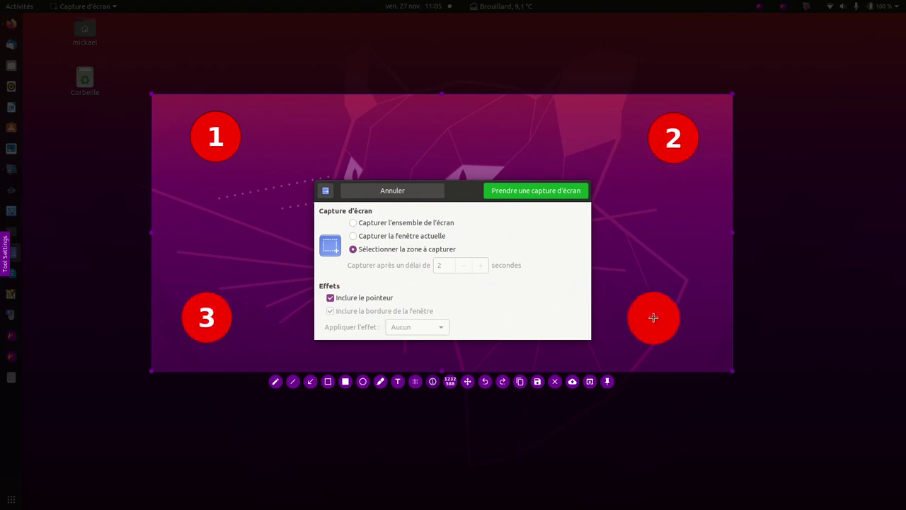
{"action": "left_click", "coordinate": [671, 318]}
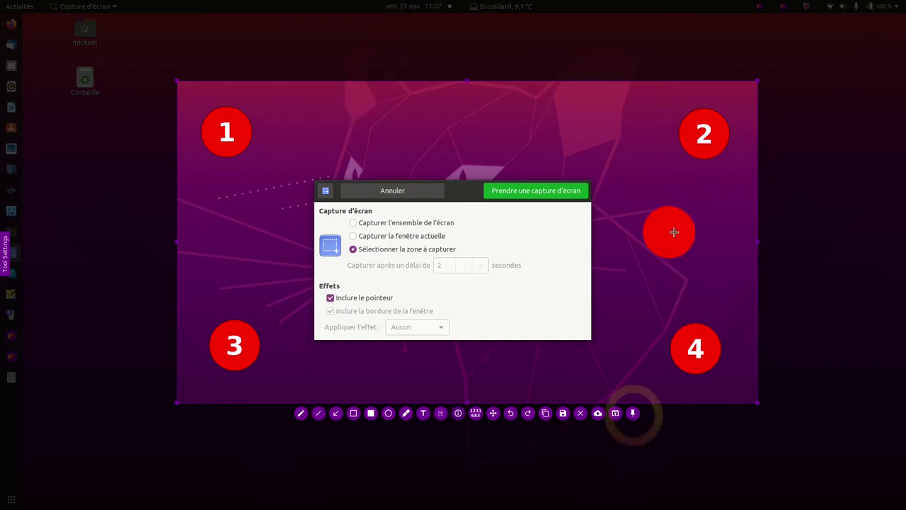
- Pin the annotated capture to the desktop and move the pinned image around the screen
{"action": "left_click", "coordinate": [633, 413]}
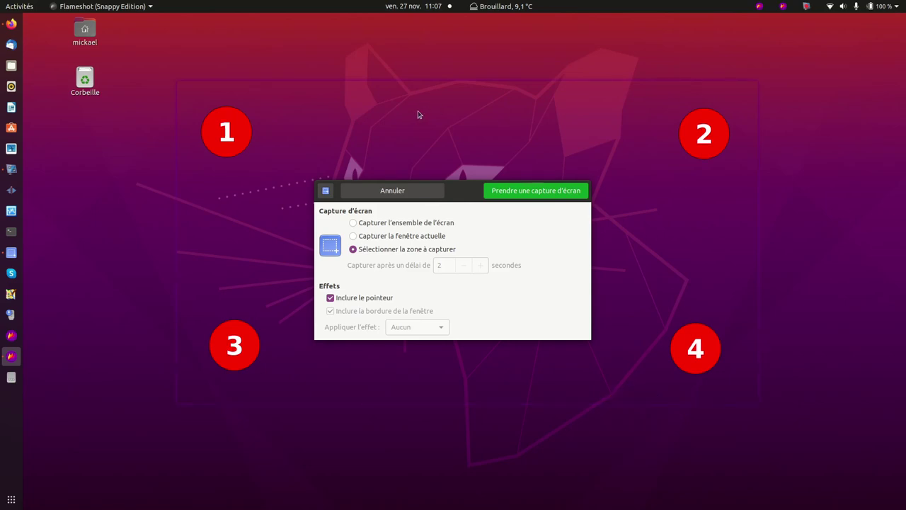
{"action": "left_click_drag", "start_coordinate": [347, 126], "coordinate": [492, 64]}
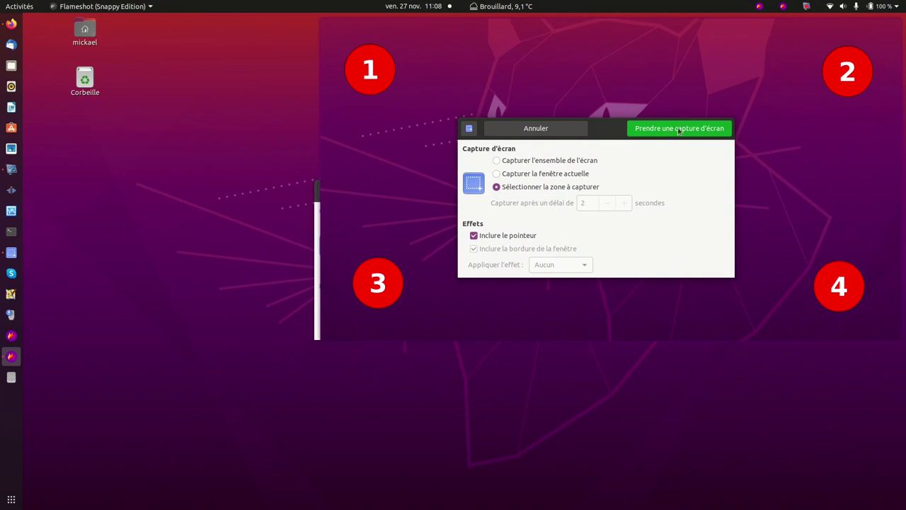
{"action": "left_click_drag", "start_coordinate": [694, 101], "coordinate": [651, 151]}
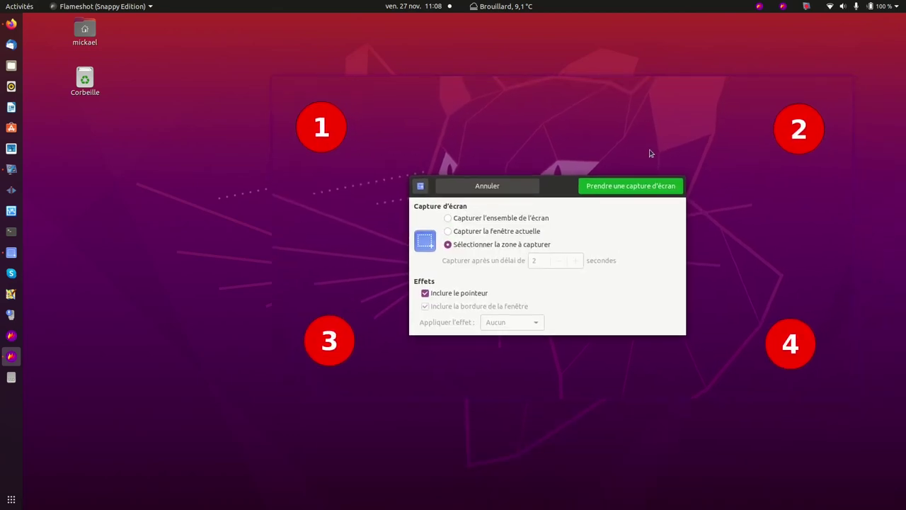
- Close the pinned capture and cancel the Capture d'écran dialog
{"action": "double_click", "coordinate": [497, 133]}
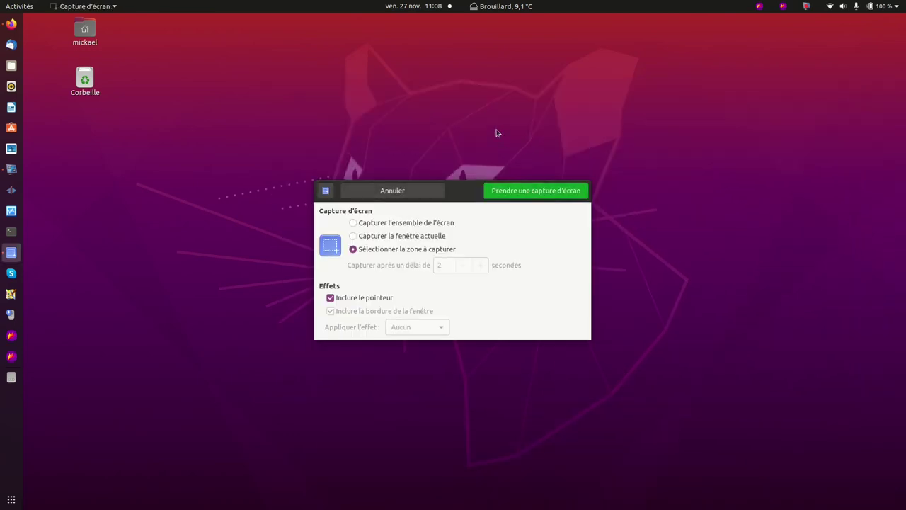
{"action": "left_click", "coordinate": [386, 190]}
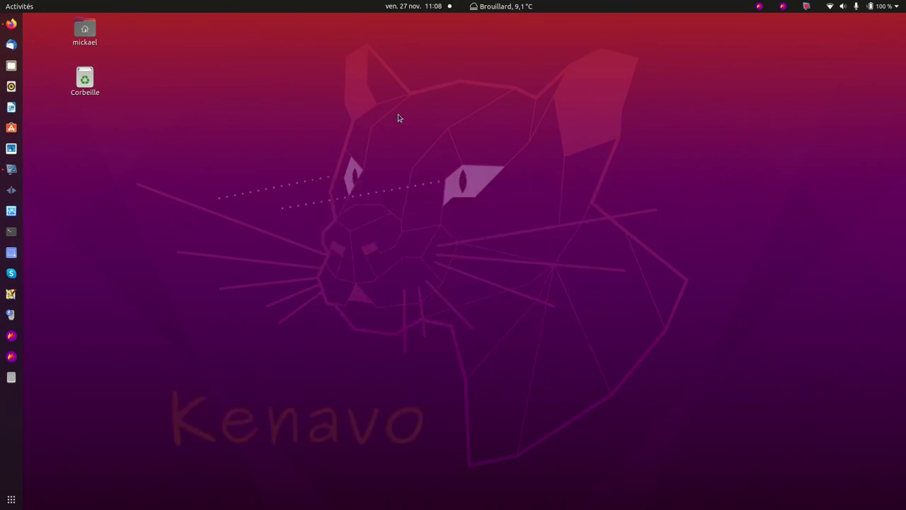